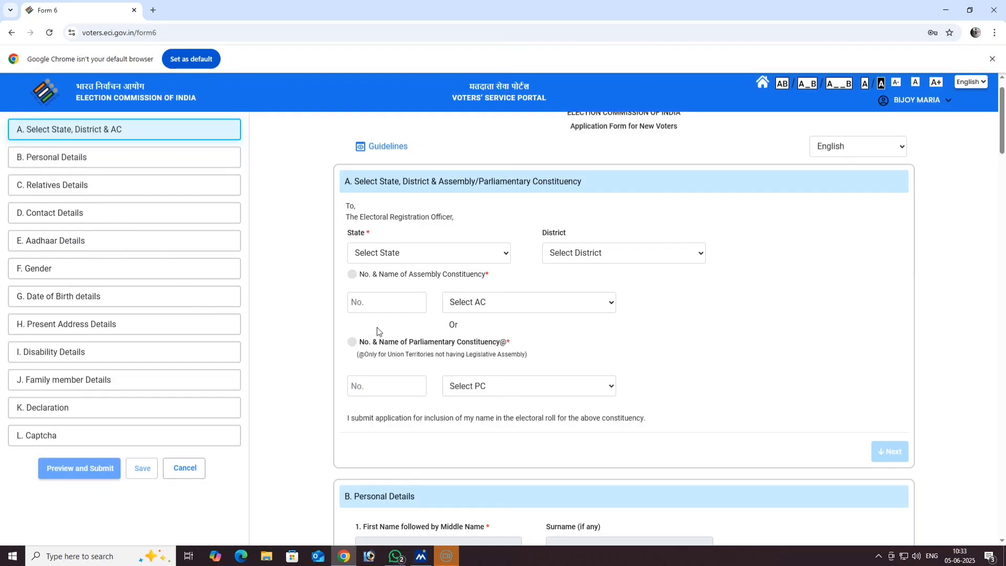
Select State West Bengal, District BIRBHUM and Assembly Constituency 289 Sainthia.
scroll(432, 282, down, 1)
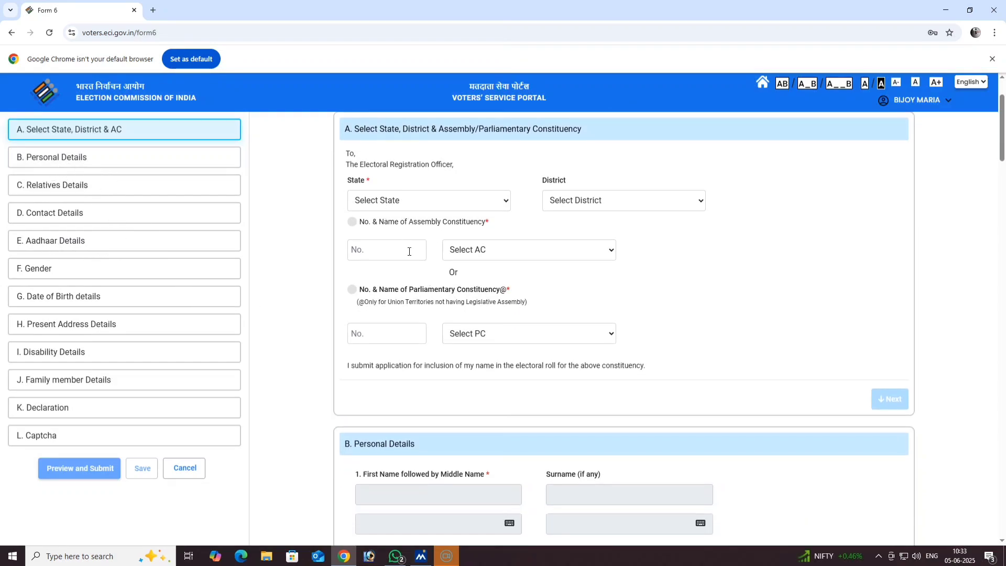
scroll(388, 209, up, 1)
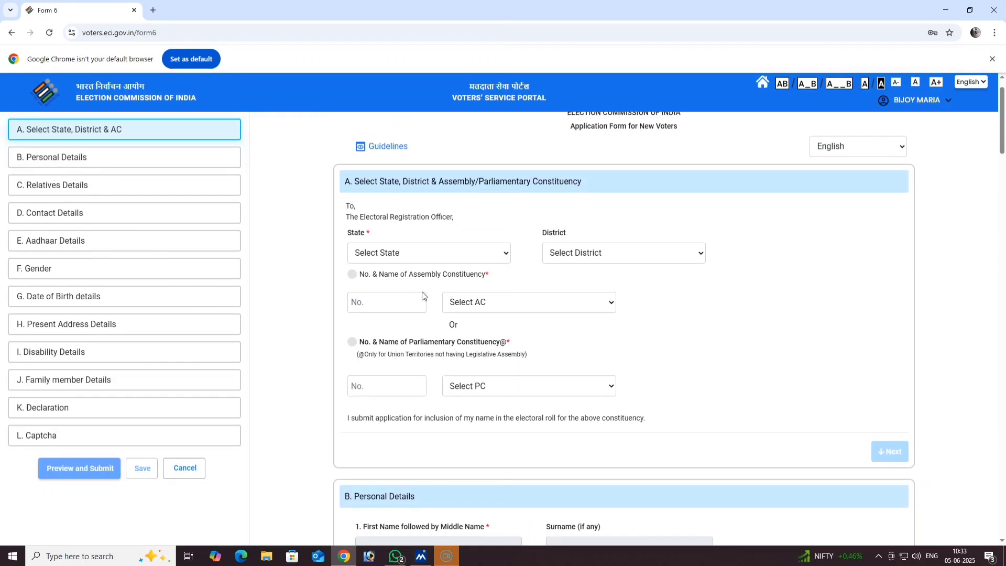
click(419, 254)
scroll(416, 373, down, 5)
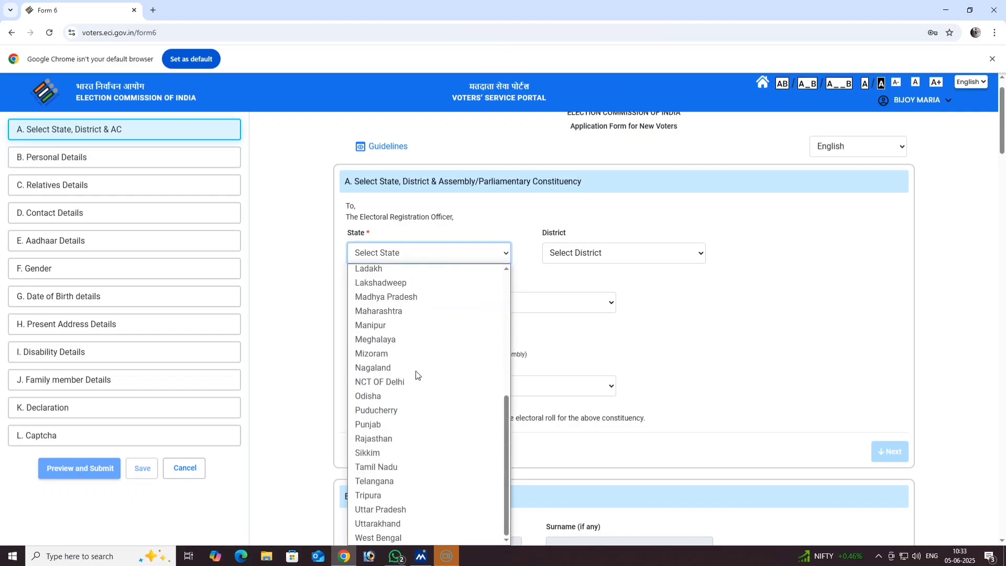
click(392, 538)
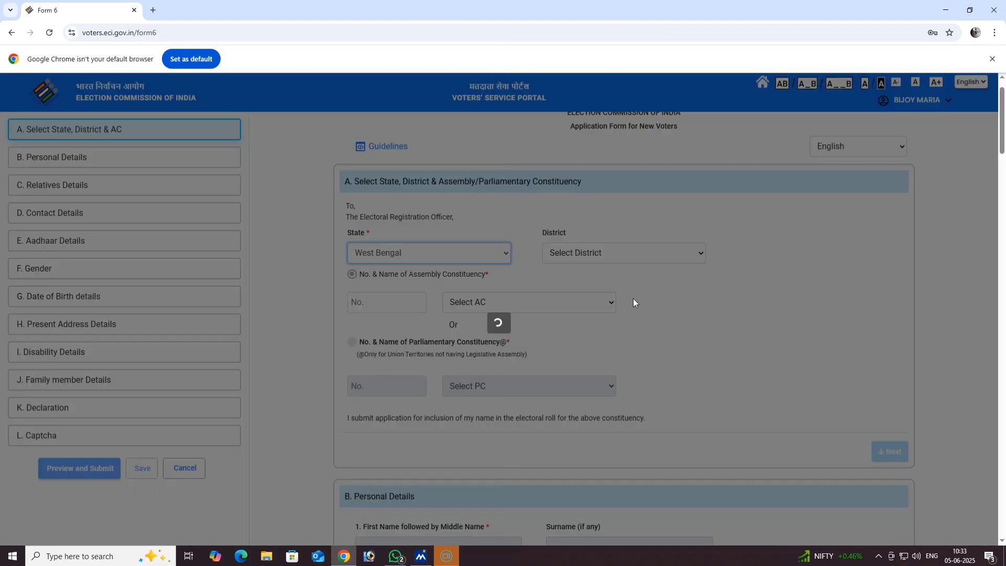
click(604, 257)
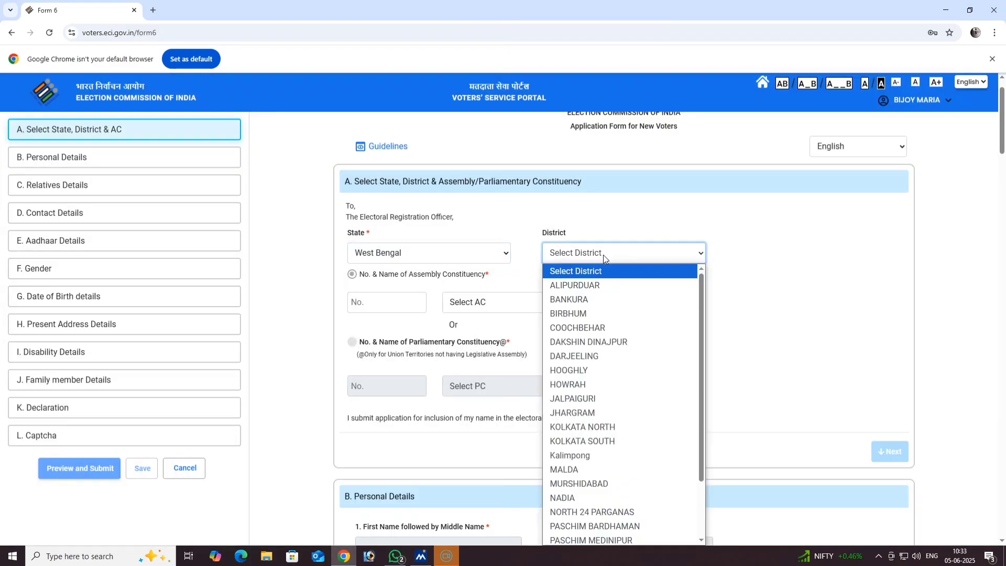
click(595, 314)
scroll(440, 326, down, 1)
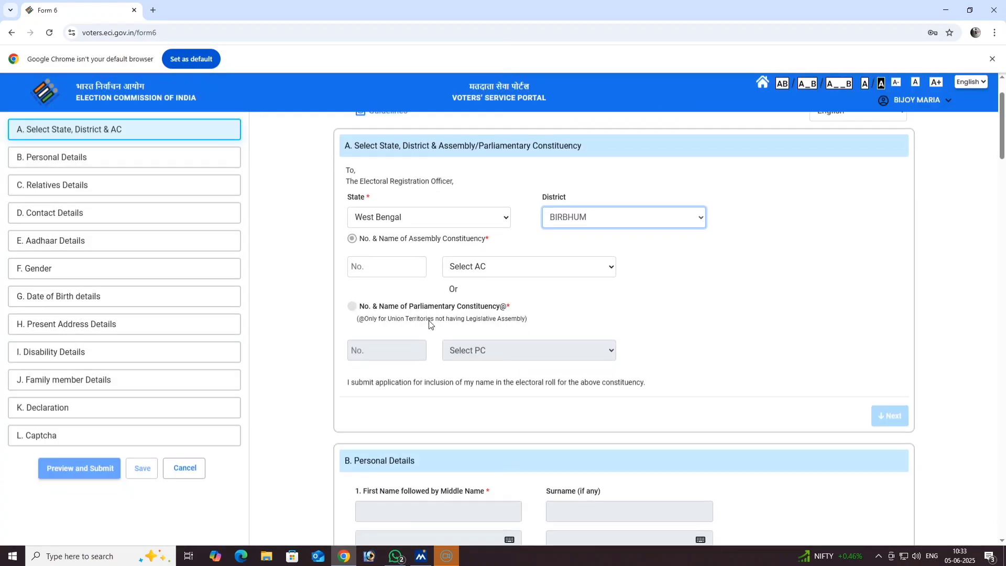
click(500, 253)
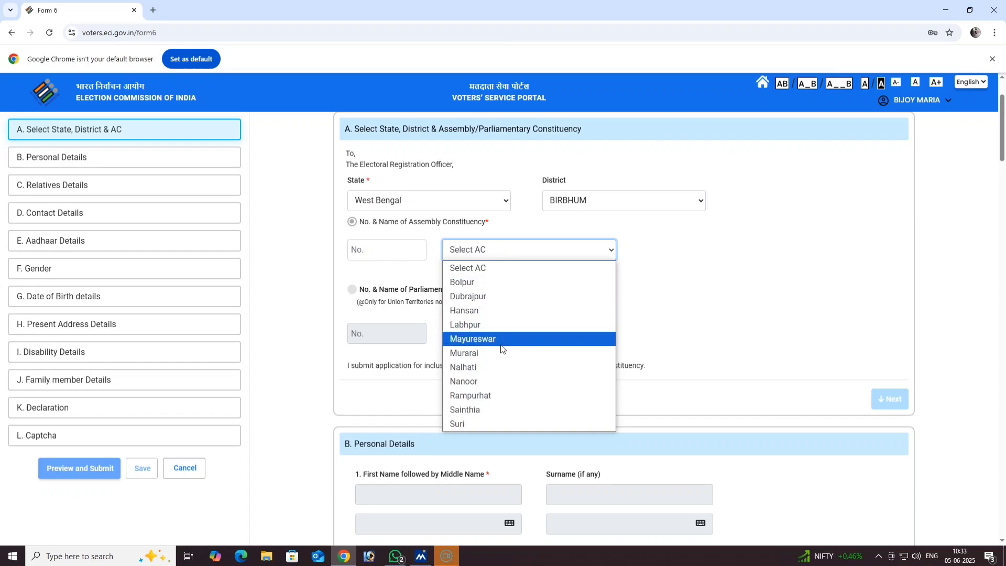
click(487, 409)
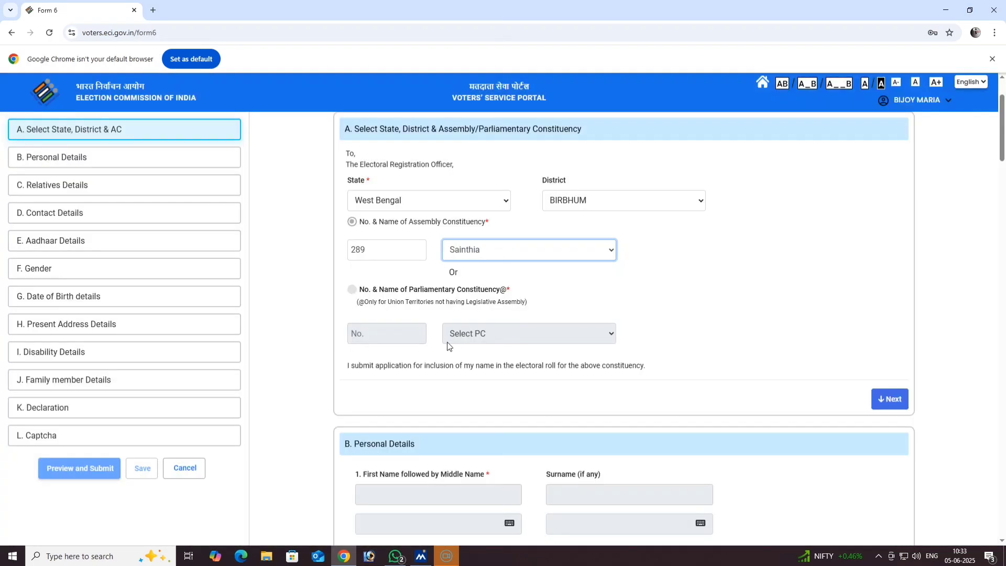
Finish section A, then enter the applicant's first name and accept its Bengali version.
scroll(424, 341, down, 2)
scroll(424, 346, down, 2)
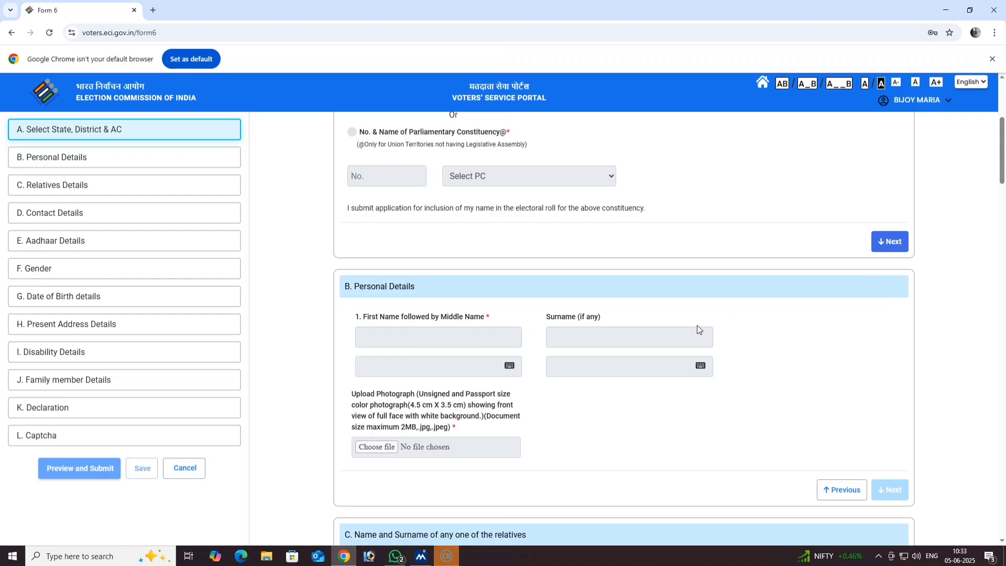
click(889, 242)
scroll(471, 350, up, 1)
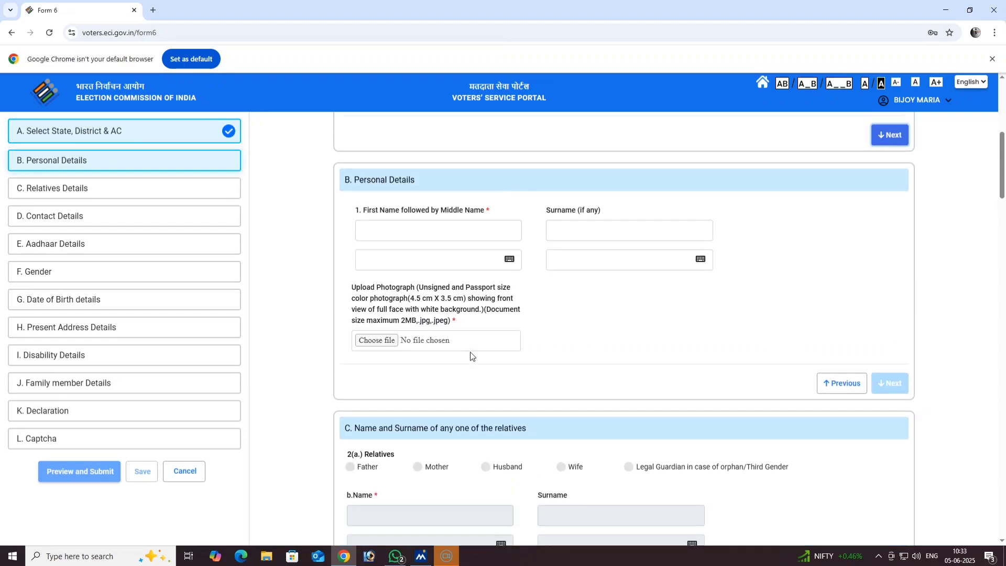
click(416, 241)
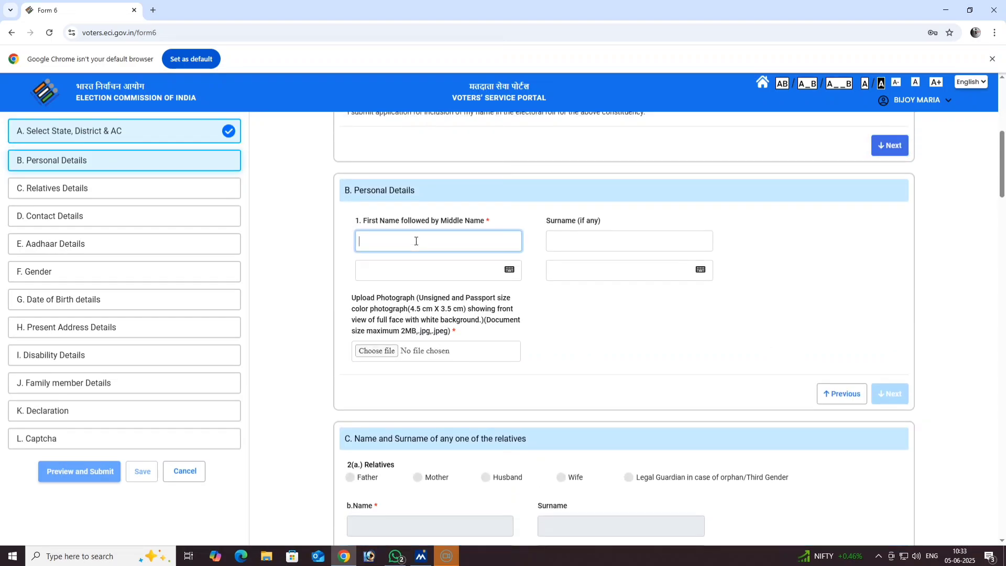
text(bi)
key(BackSpace)
key(BackSpace)
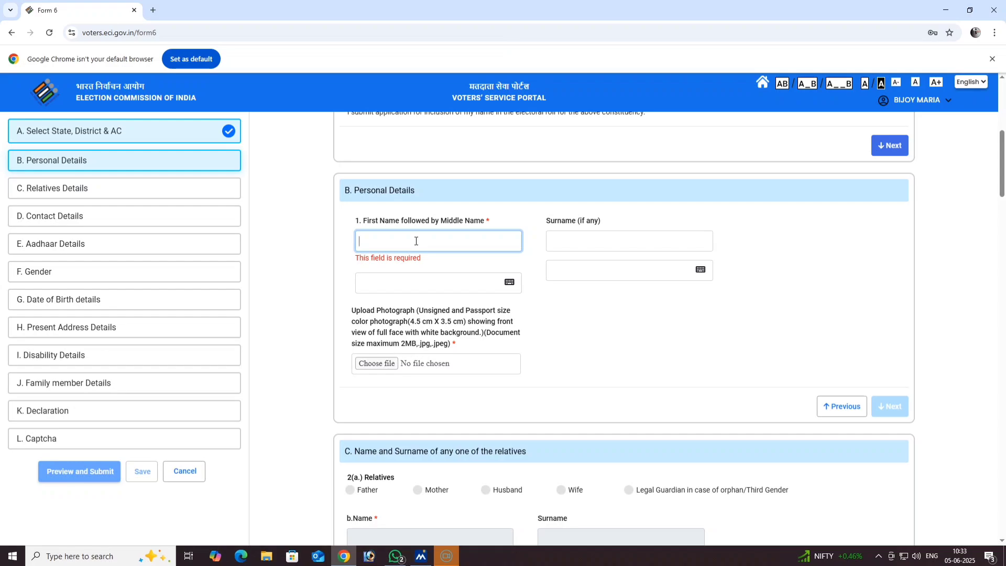
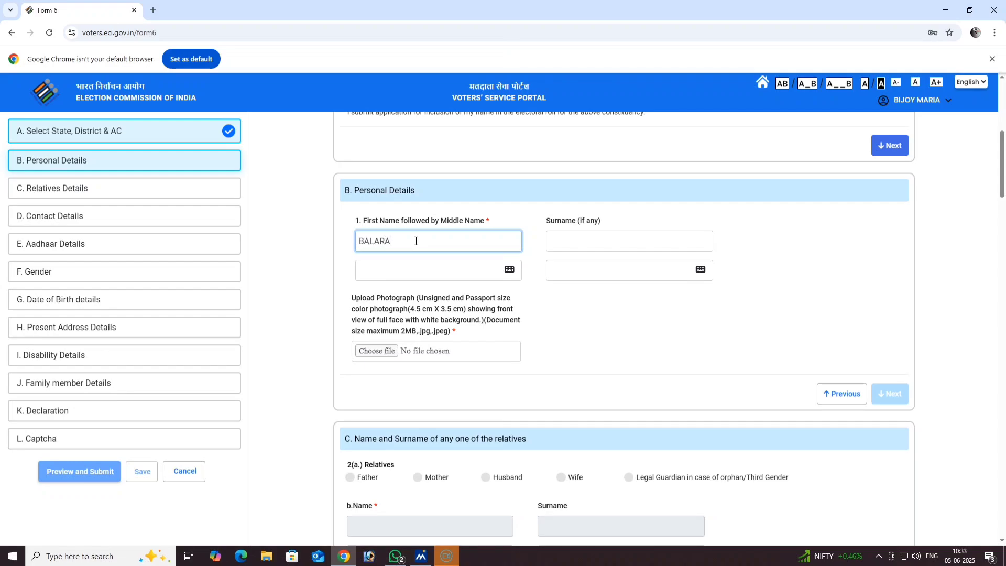
click(426, 277)
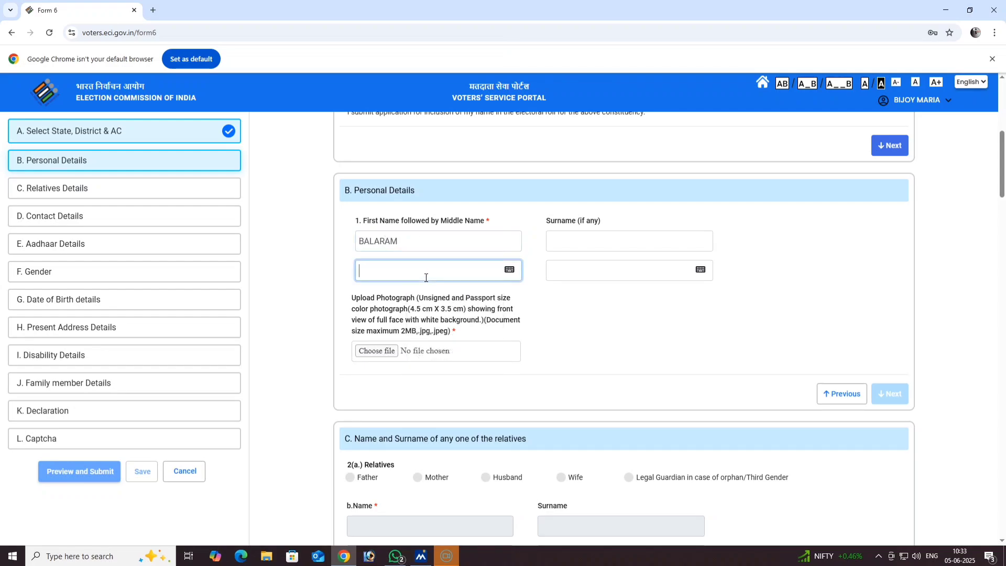
Enter the applicant's surname and accept its Bengali transliteration.
click(603, 241)
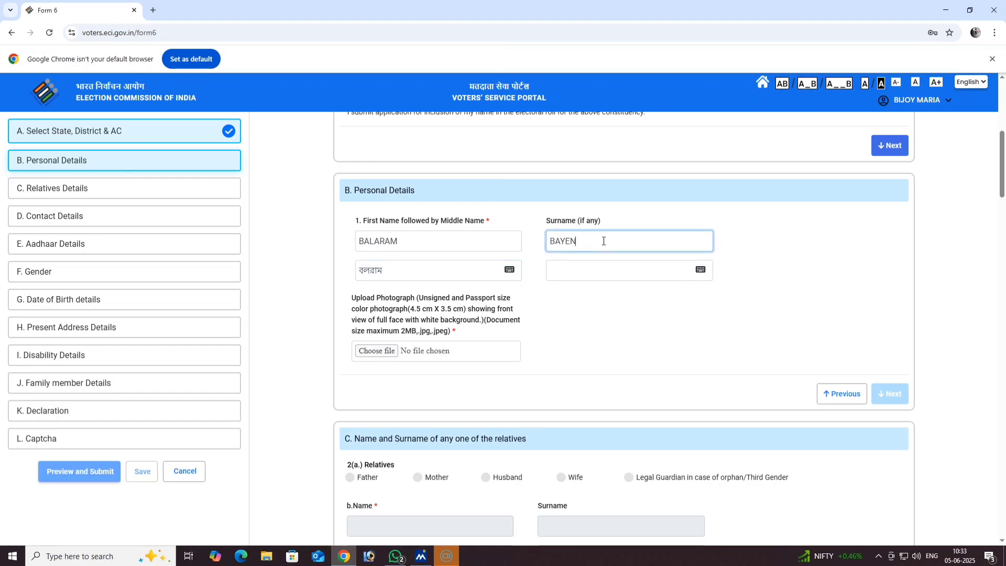
click(607, 273)
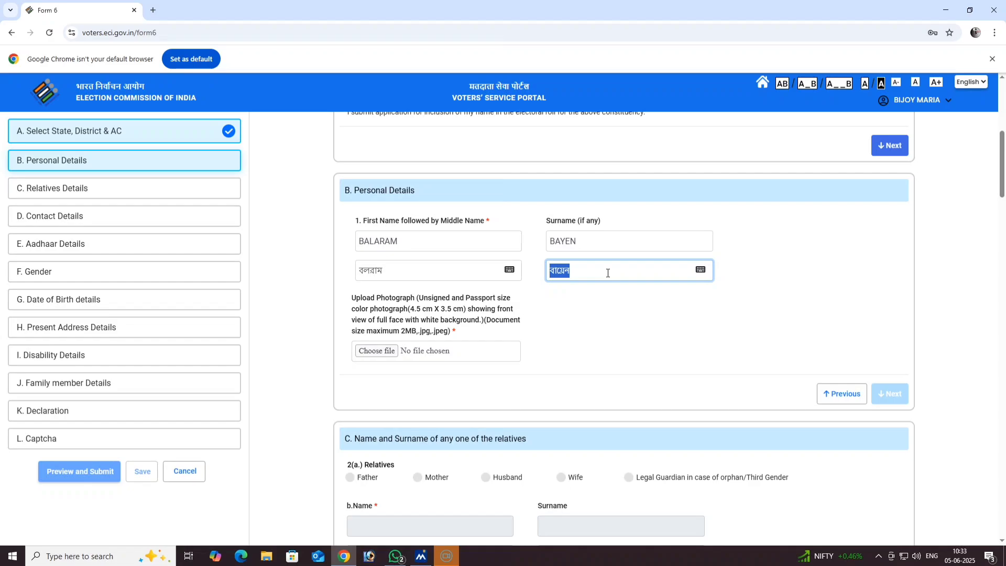
click(651, 326)
scroll(491, 344, up, 1)
scroll(491, 344, down, 1)
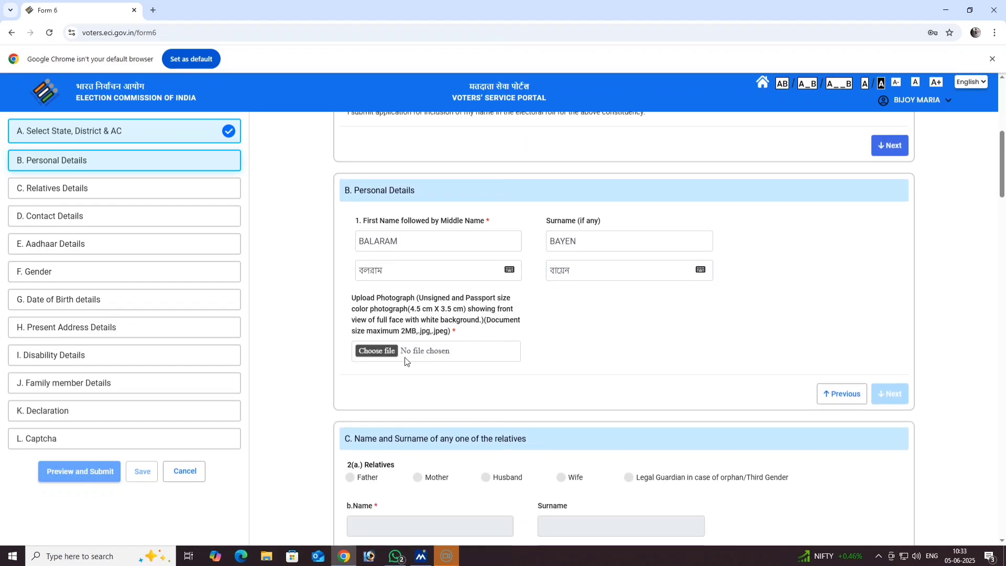
Upload img20250605_10281368.jpg from Desktop, zoom the crop, save, and confirm the face check.
click(376, 355)
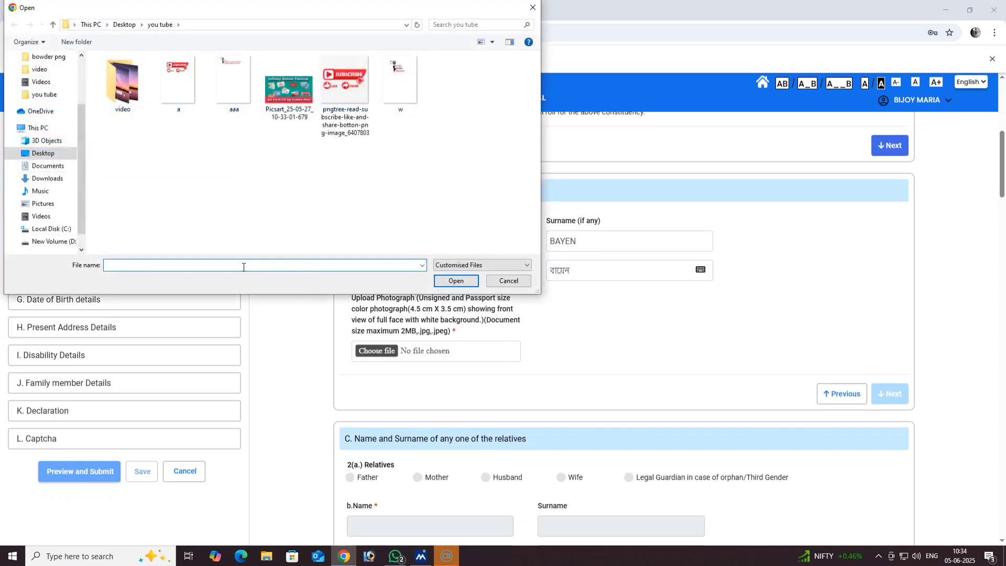
click(41, 153)
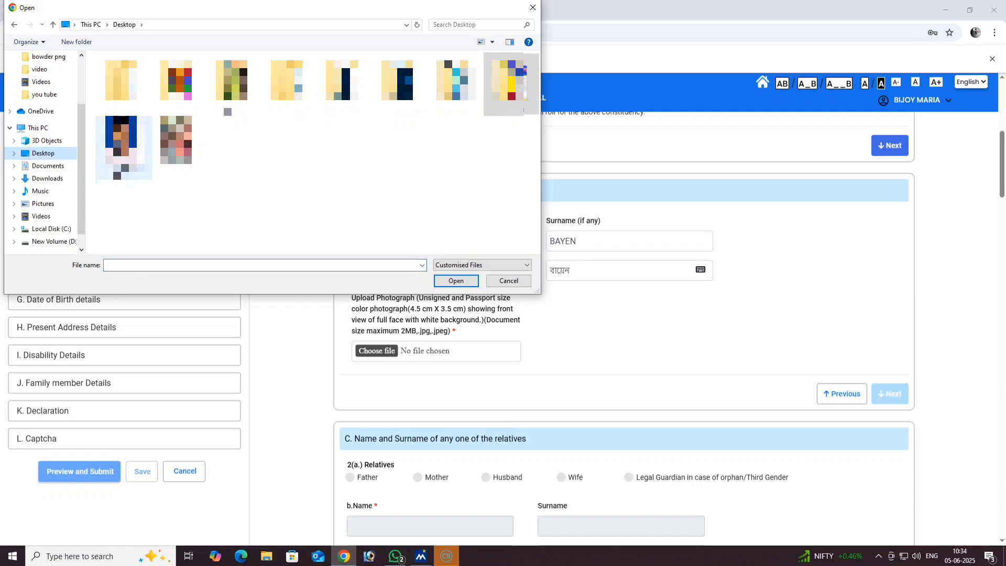
click(124, 149)
click(456, 281)
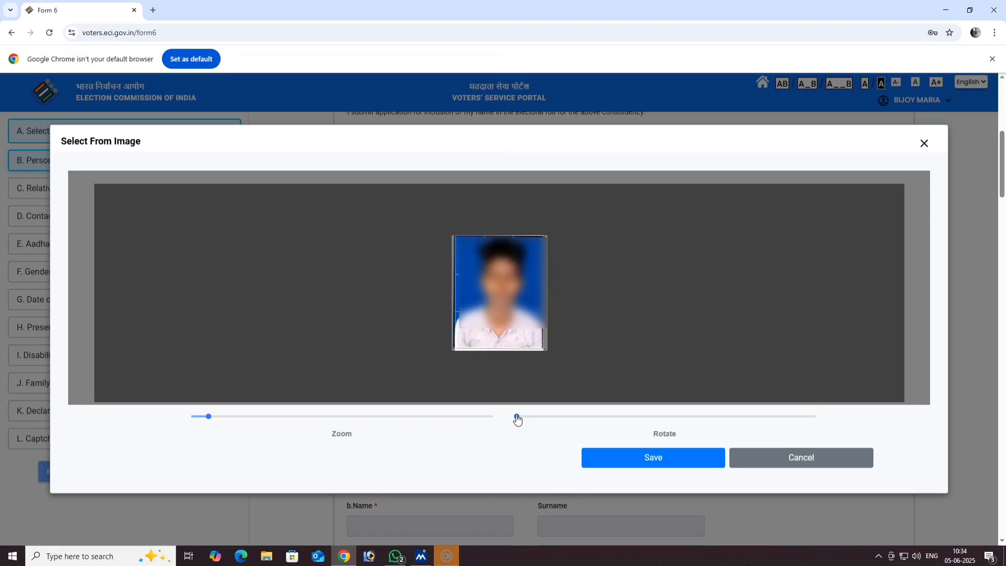
drag(208, 418, 209, 420)
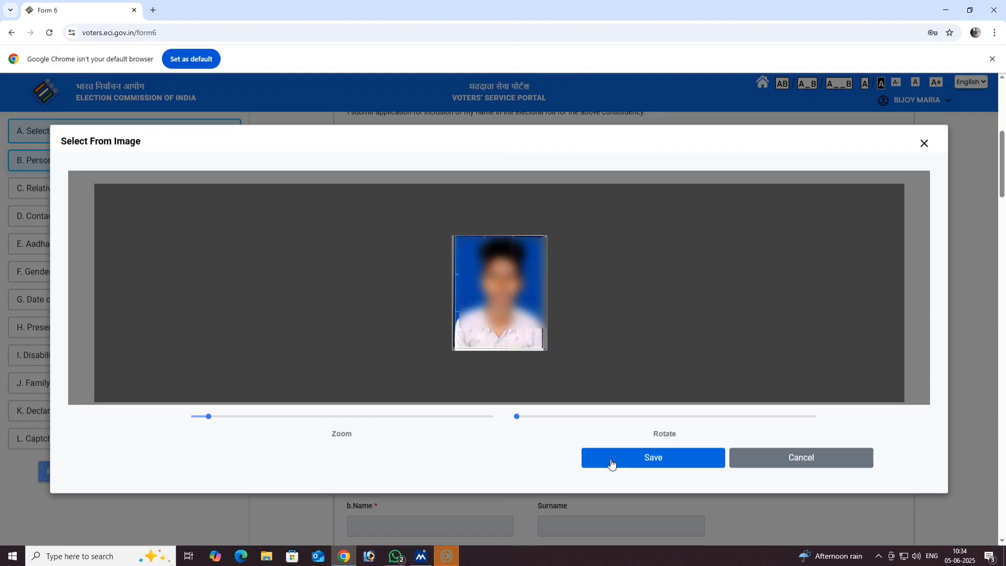
click(647, 463)
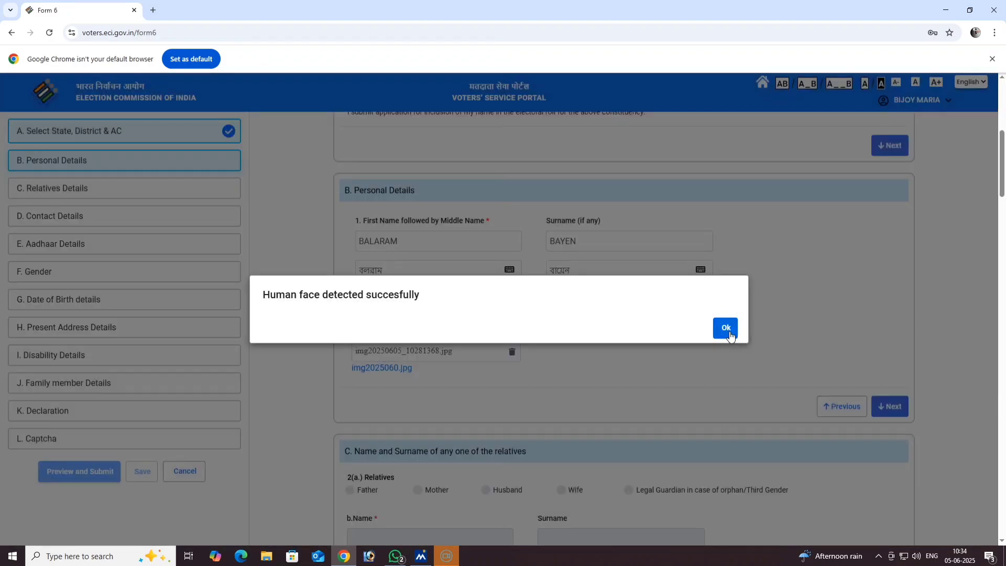
click(730, 333)
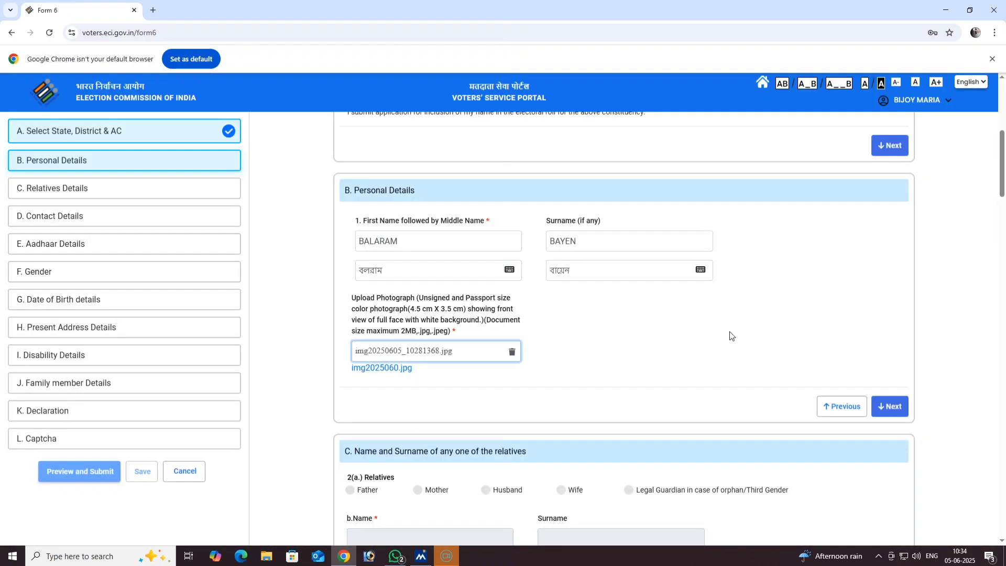
scroll(583, 372, down, 2)
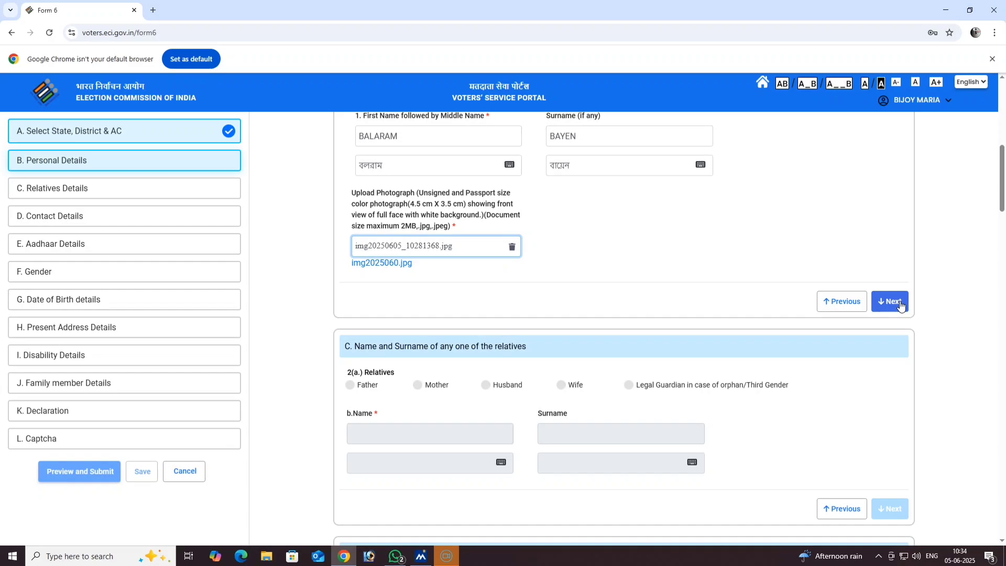
Move to Relatives Details, choose Father, and enter his name with its Bengali version.
click(899, 303)
scroll(422, 329, up, 1)
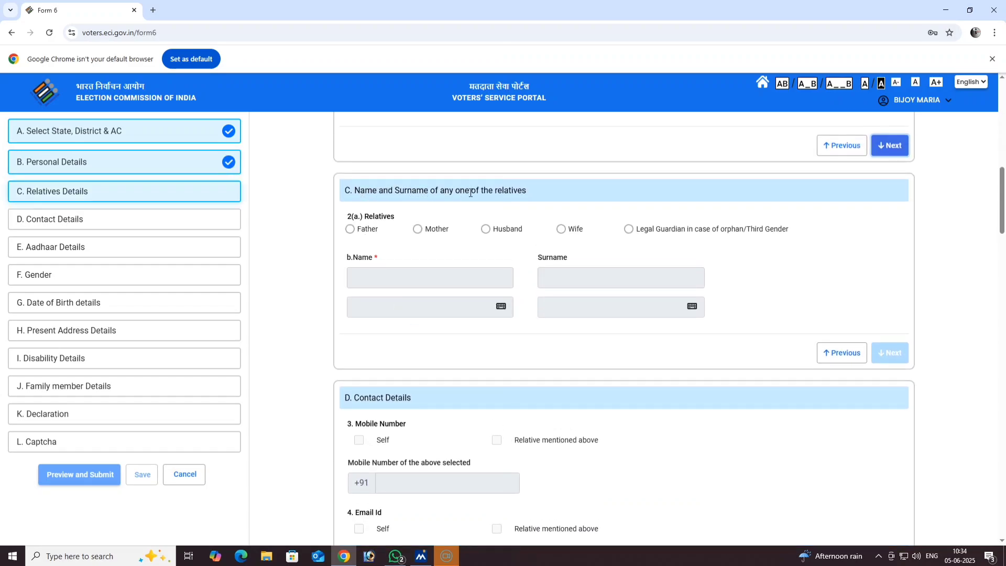
click(350, 230)
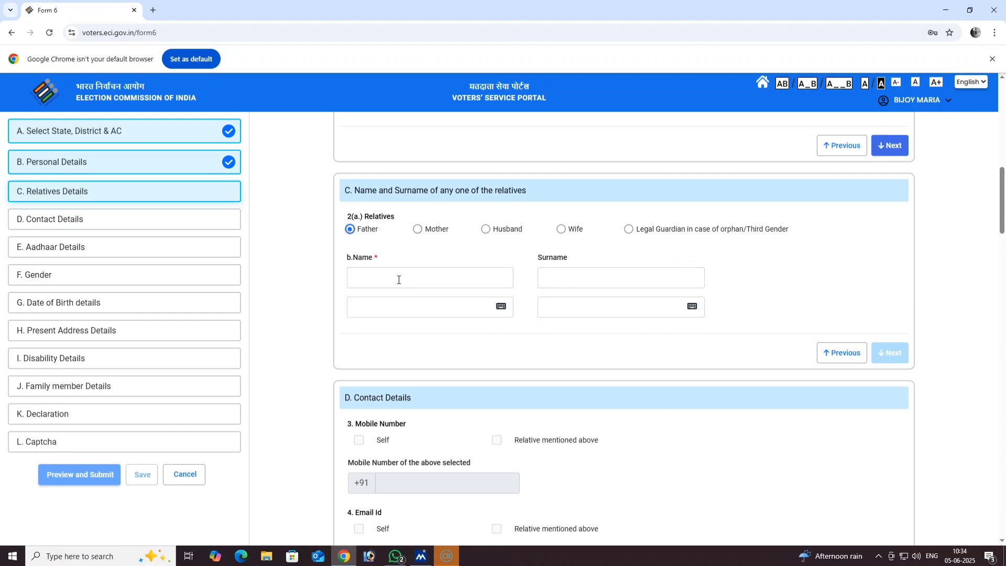
scroll(399, 280, down, 1)
click(405, 230)
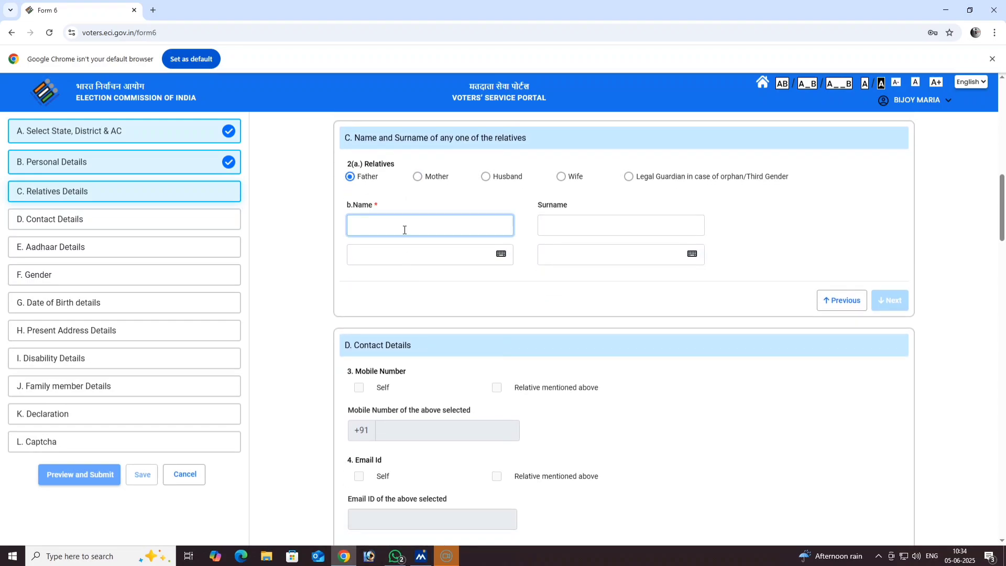
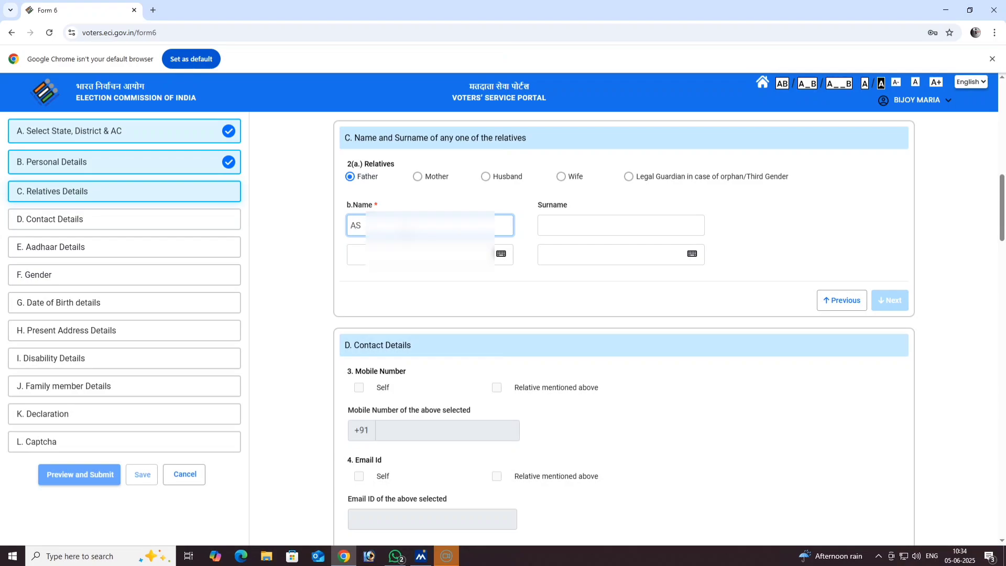
click(422, 256)
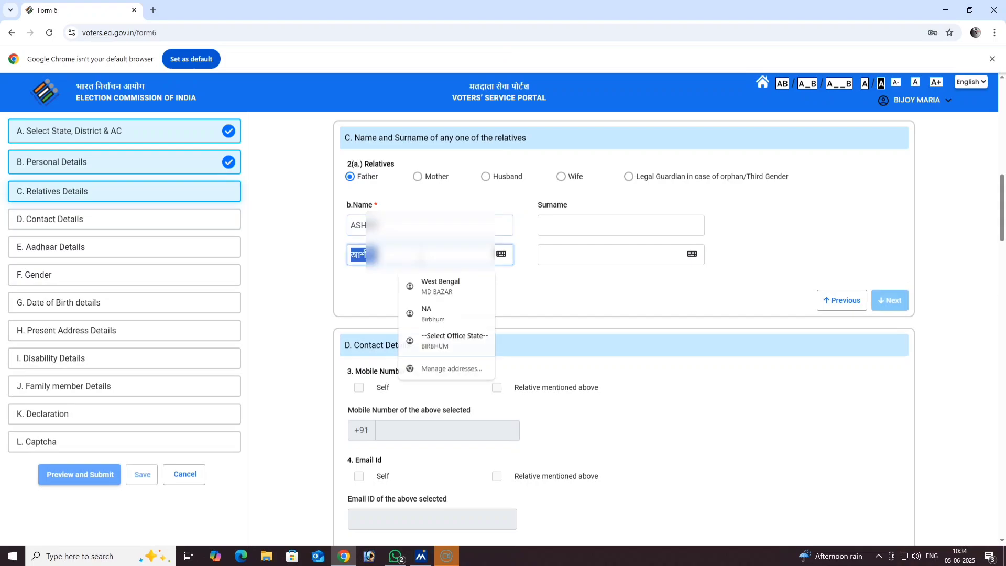
Enter the father's surname and generate its Bengali version.
click(570, 228)
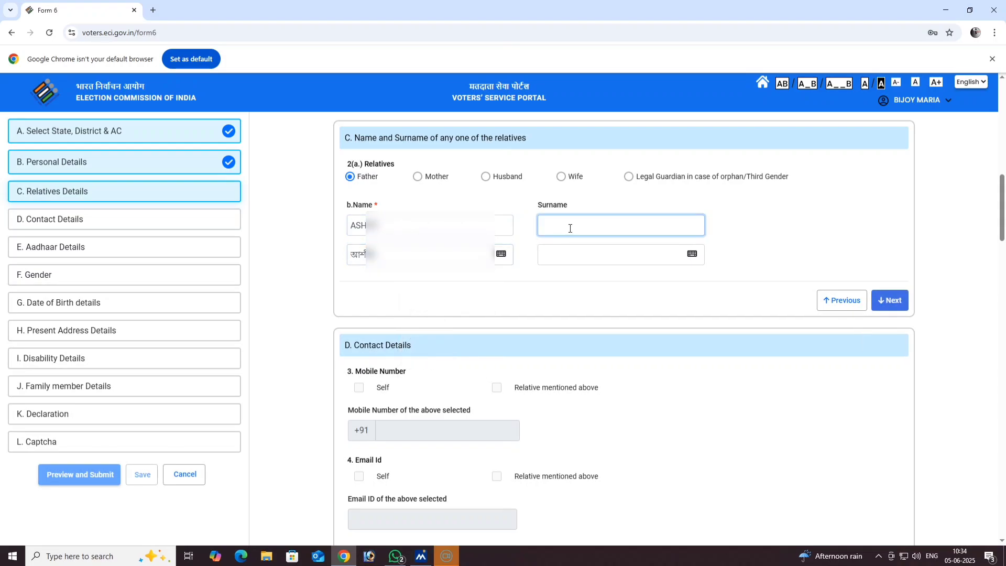
click(605, 258)
click(614, 292)
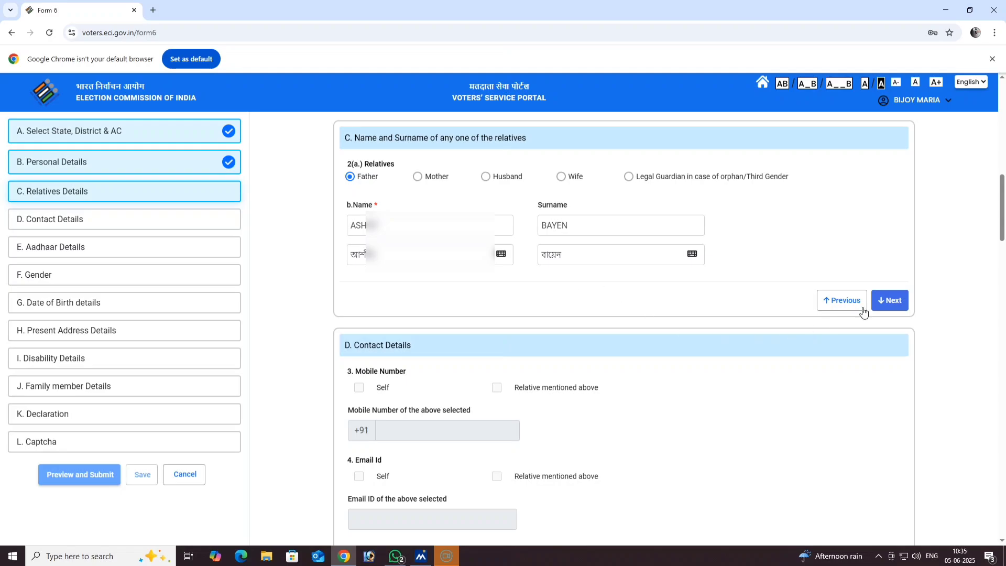
Complete Relatives Details, select Self for mobile number, and enter the applicant's mobile number.
click(890, 299)
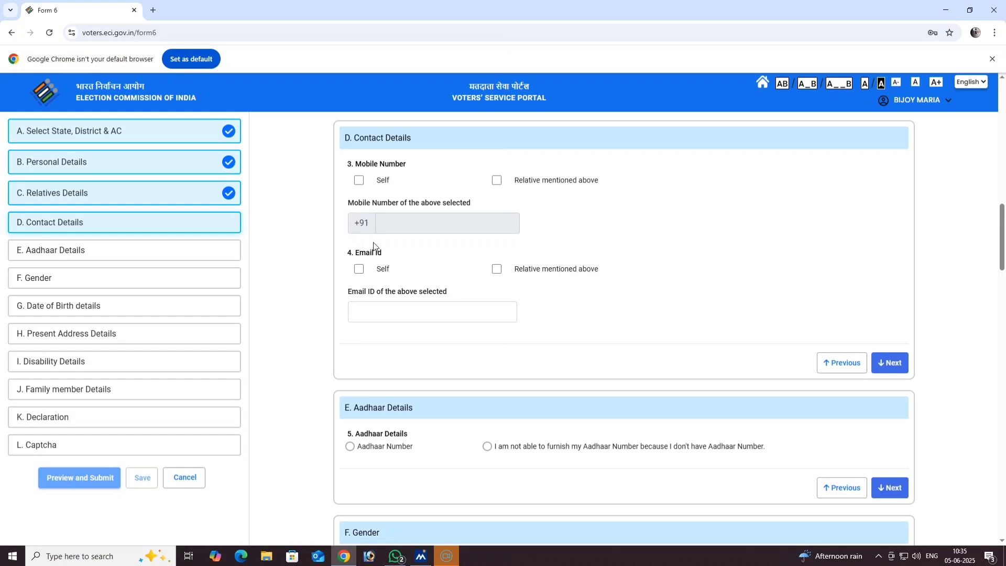
scroll(370, 259, up, 1)
click(359, 232)
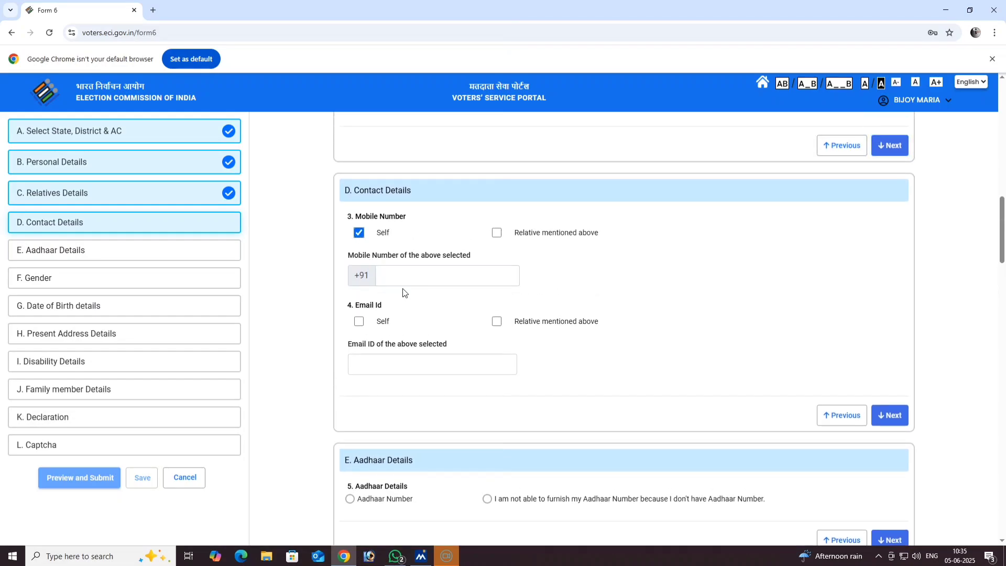
click(422, 278)
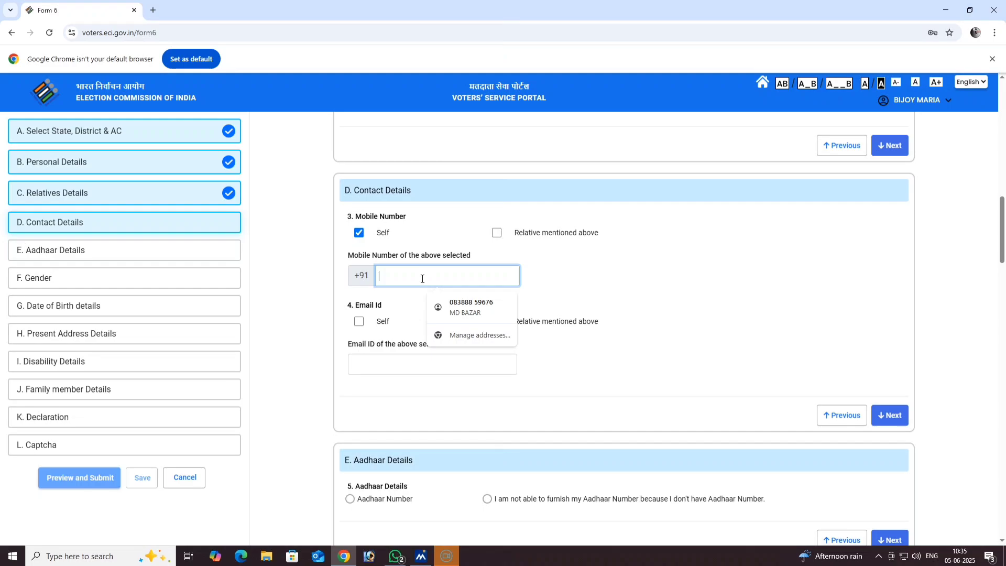
text(74)
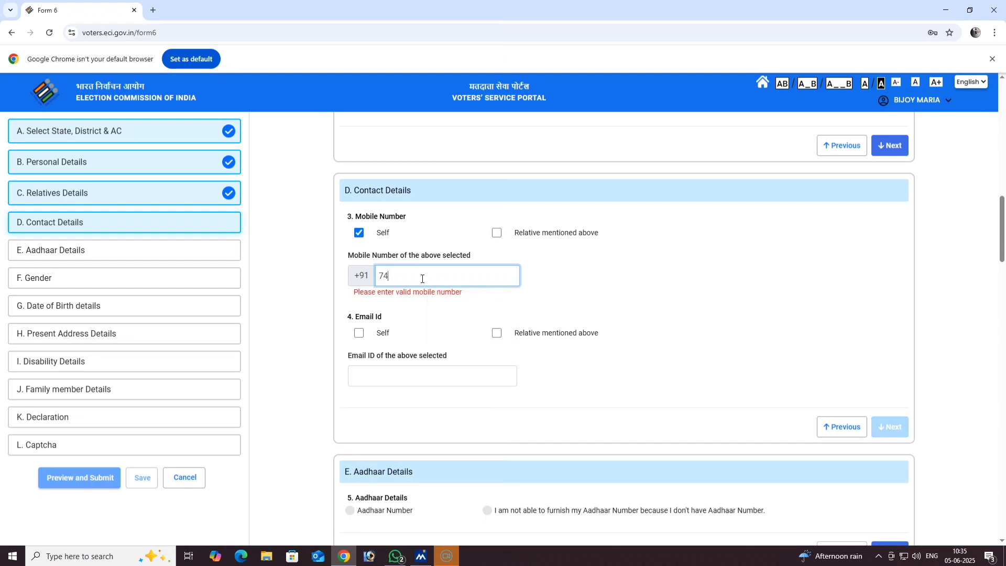
text(7851)
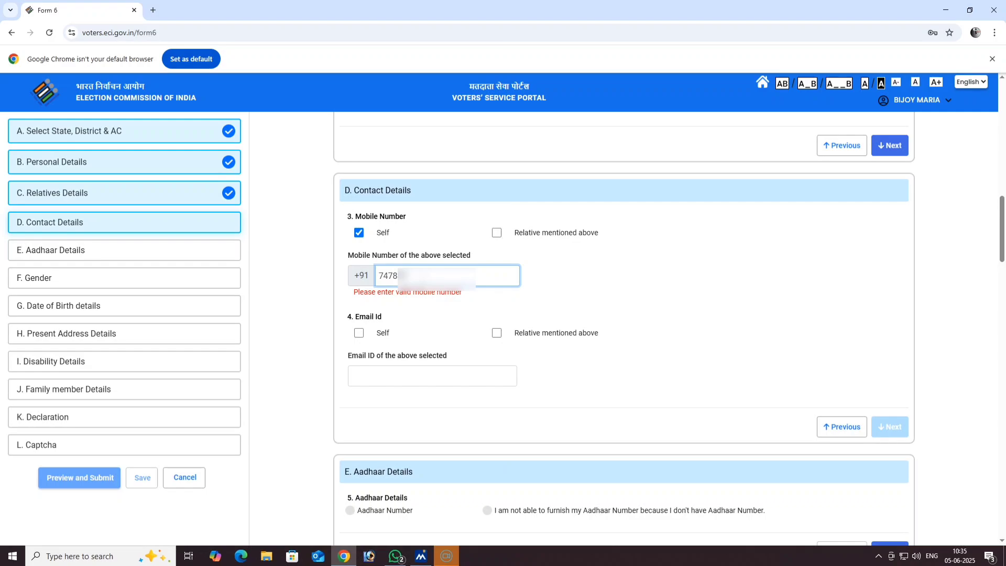
text(???)
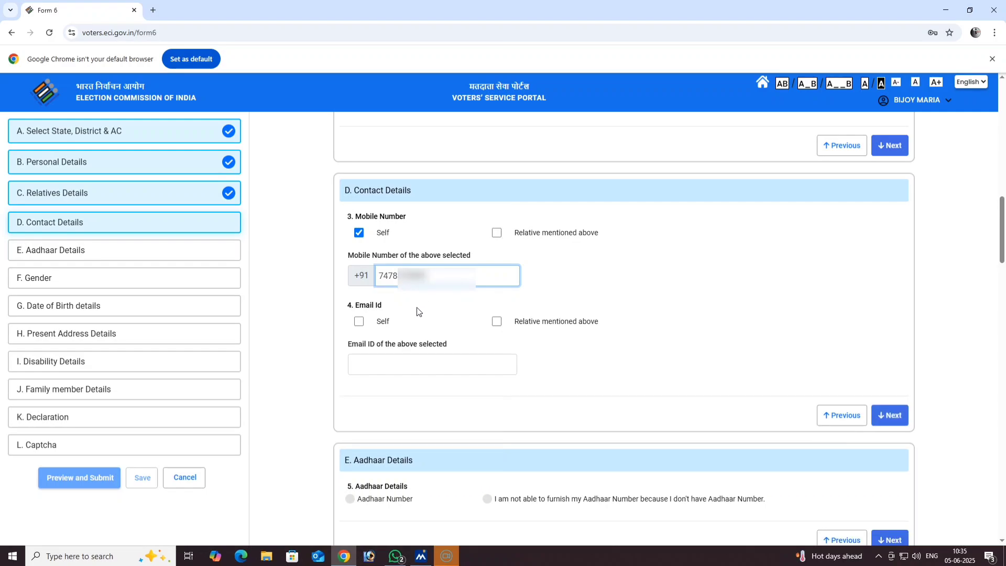
scroll(417, 311, down, 2)
Complete Contact Details, choose Aadhaar Number, and enter the applicant's Aadhaar number.
click(891, 311)
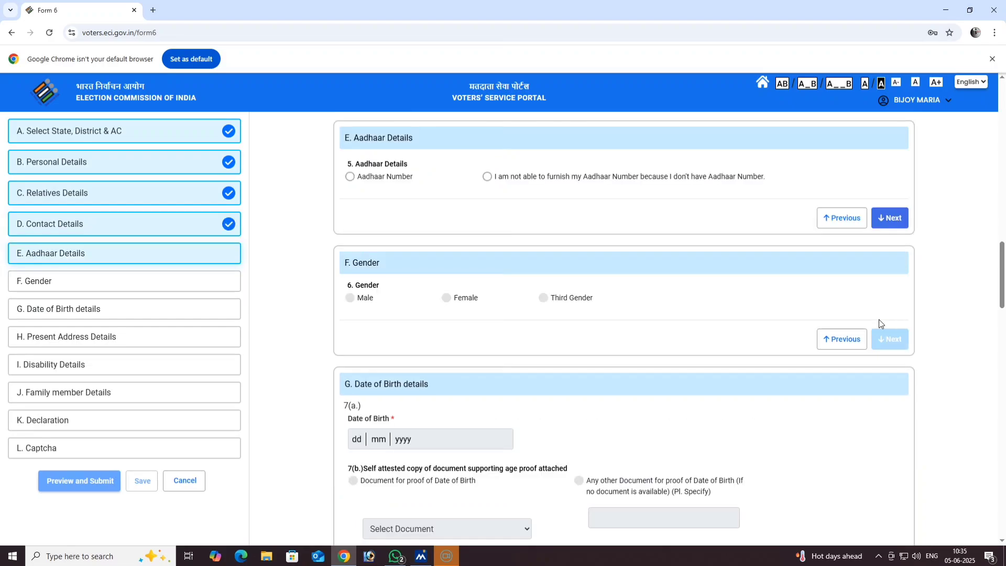
scroll(384, 360, up, 1)
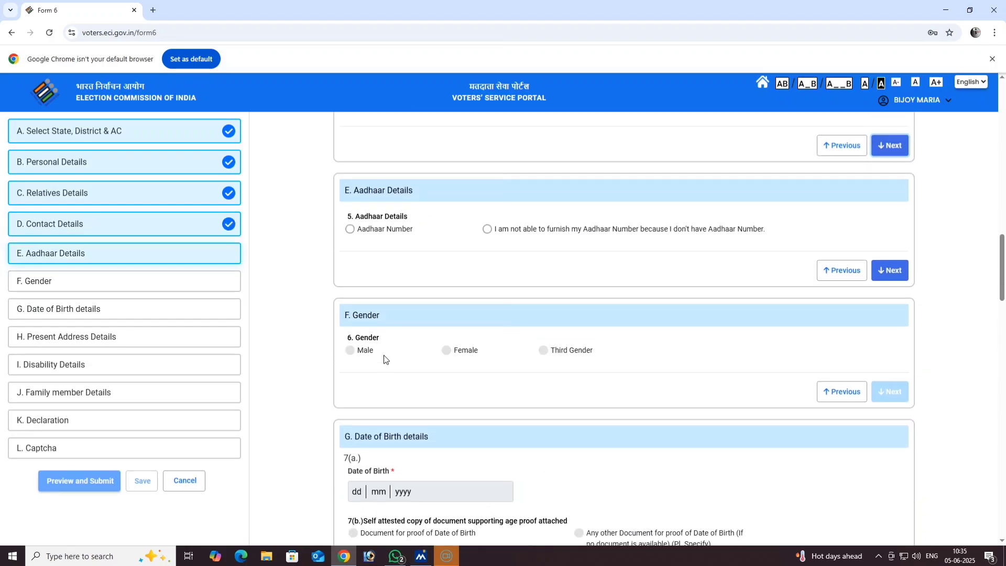
click(350, 230)
click(393, 278)
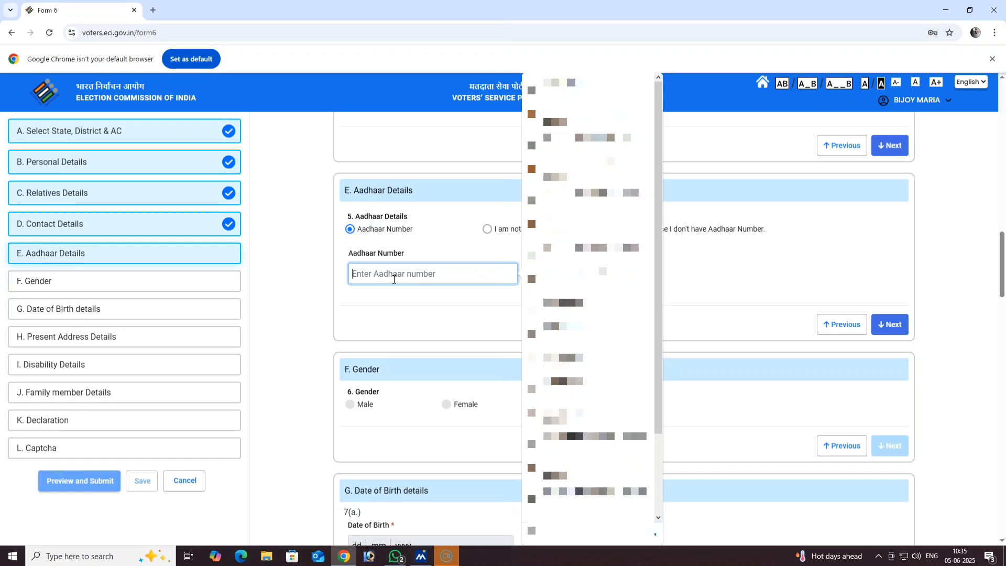
text(••••)
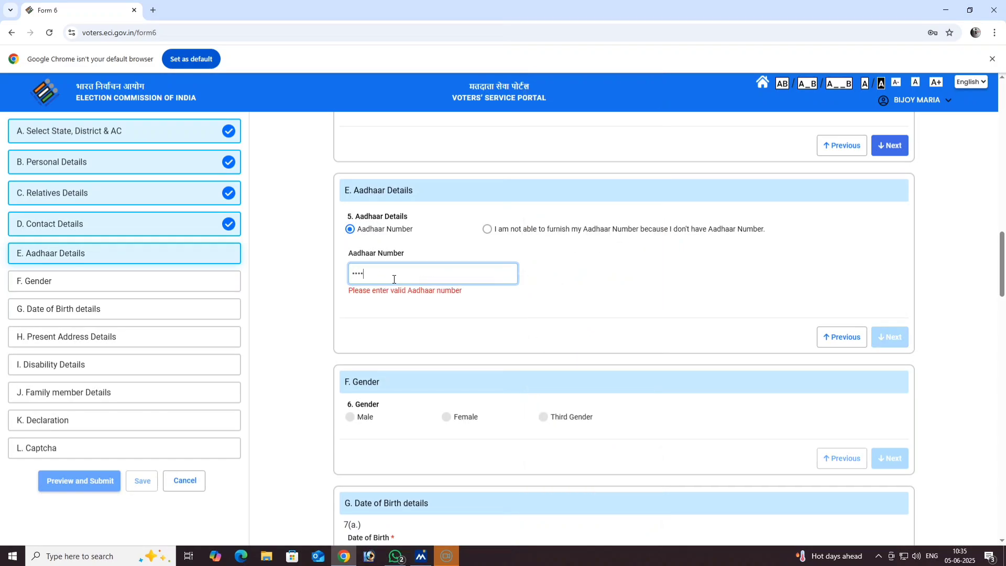
text(•••)
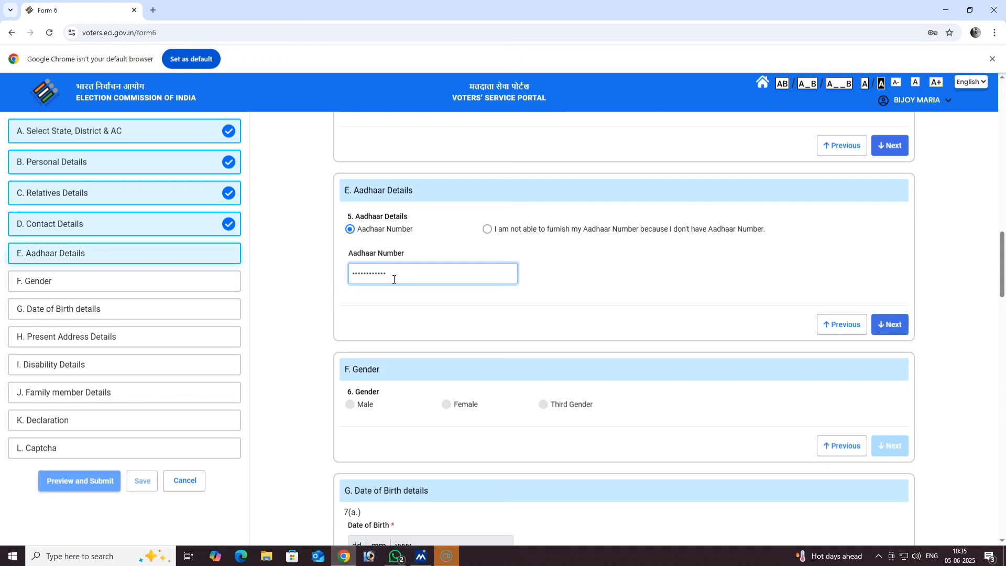
Complete the Aadhaar section, set gender to Male, and continue to Date of Birth.
click(891, 324)
scroll(429, 348, up, 1)
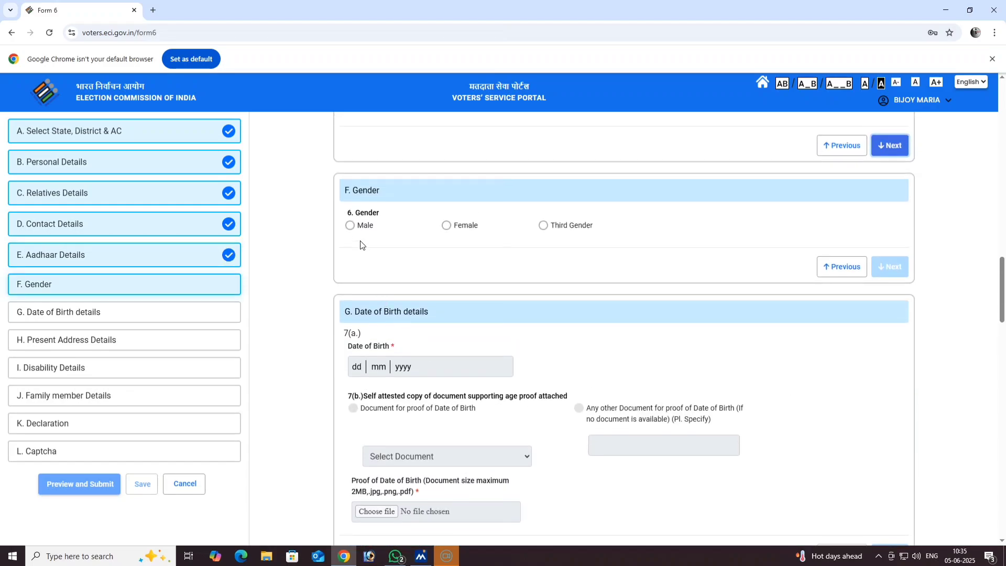
click(355, 231)
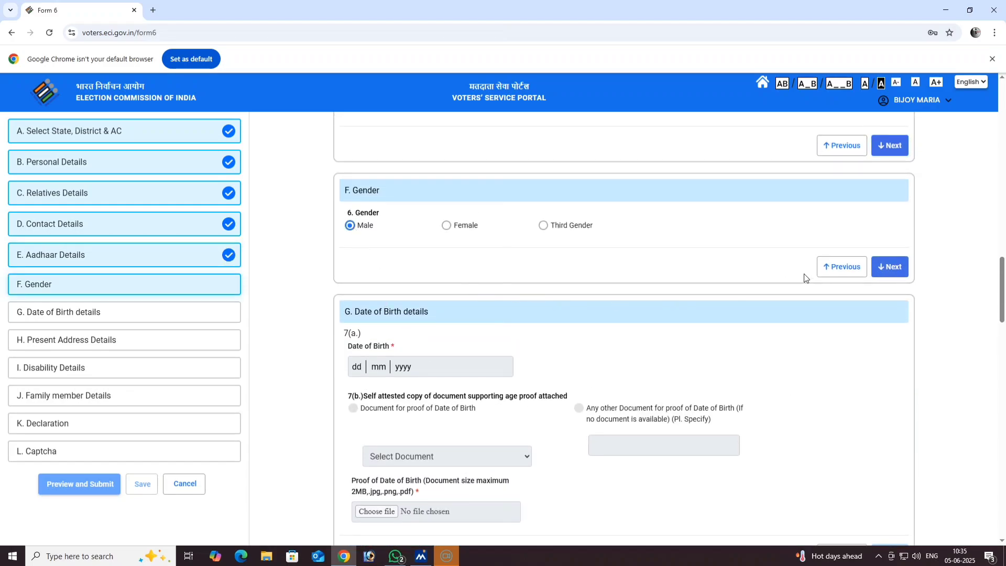
click(880, 268)
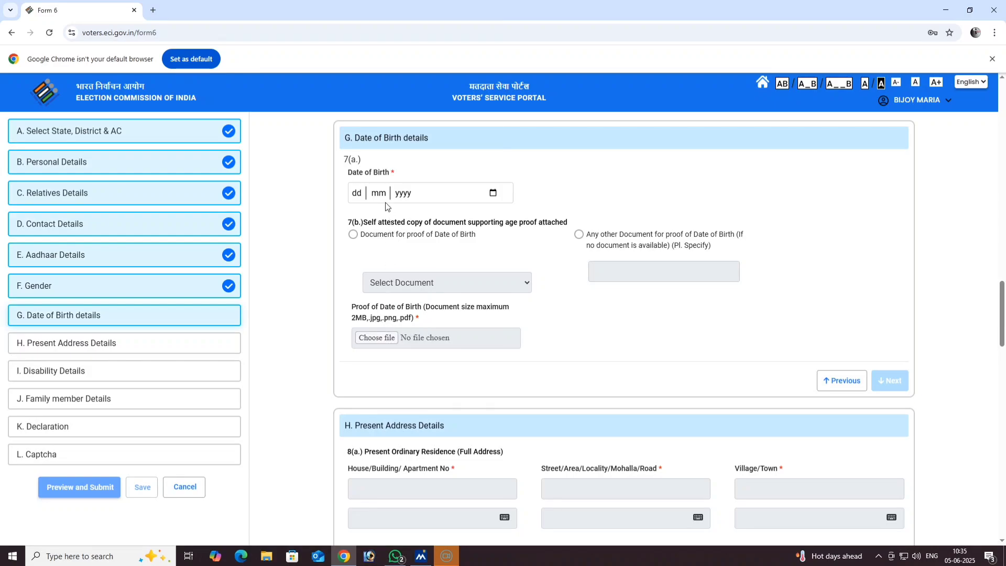
click(492, 194)
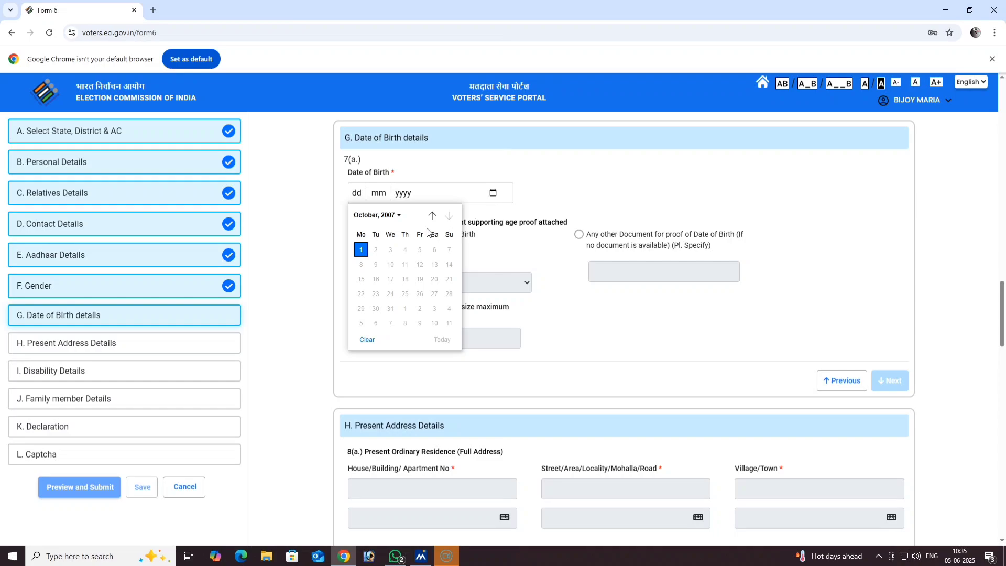
click(393, 217)
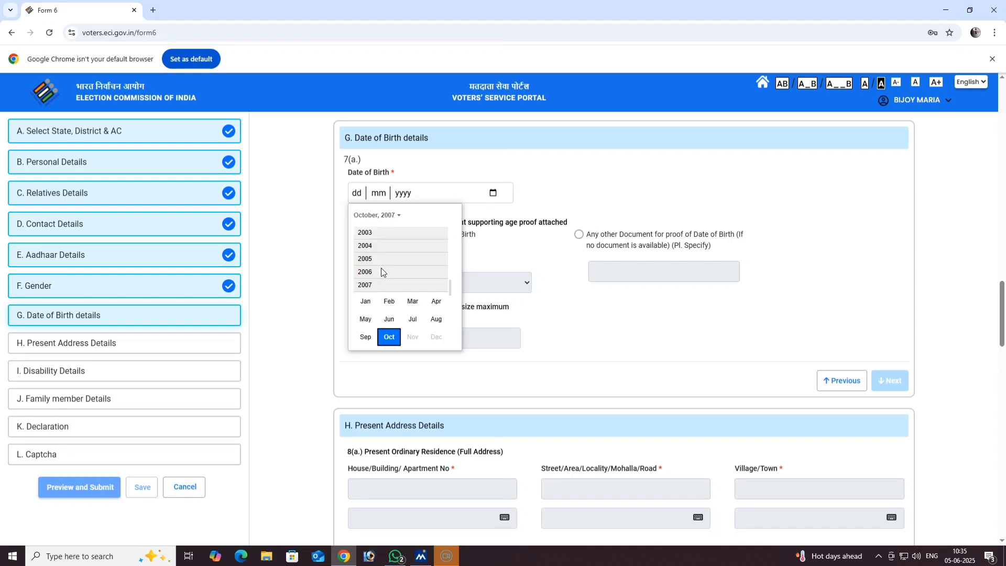
click(366, 234)
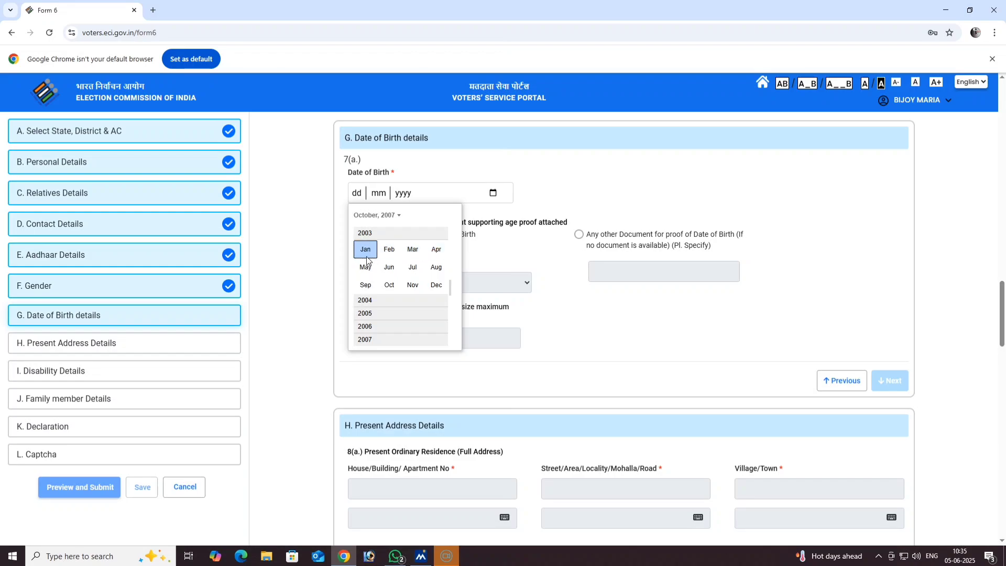
click(412, 285)
click(376, 294)
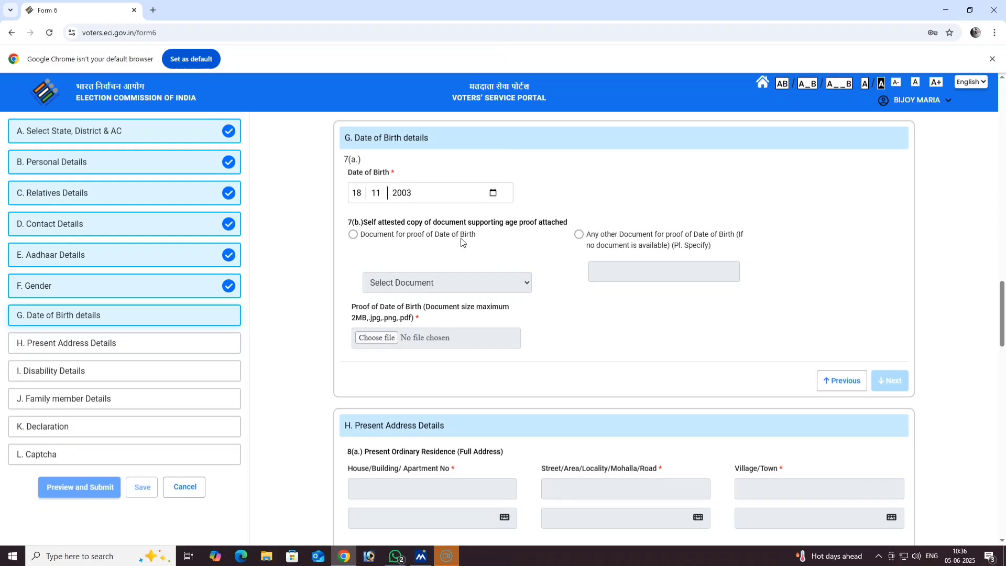
Choose Aadhaar Card as date-of-birth proof and attach aadhar card.pdf.
click(354, 235)
click(451, 284)
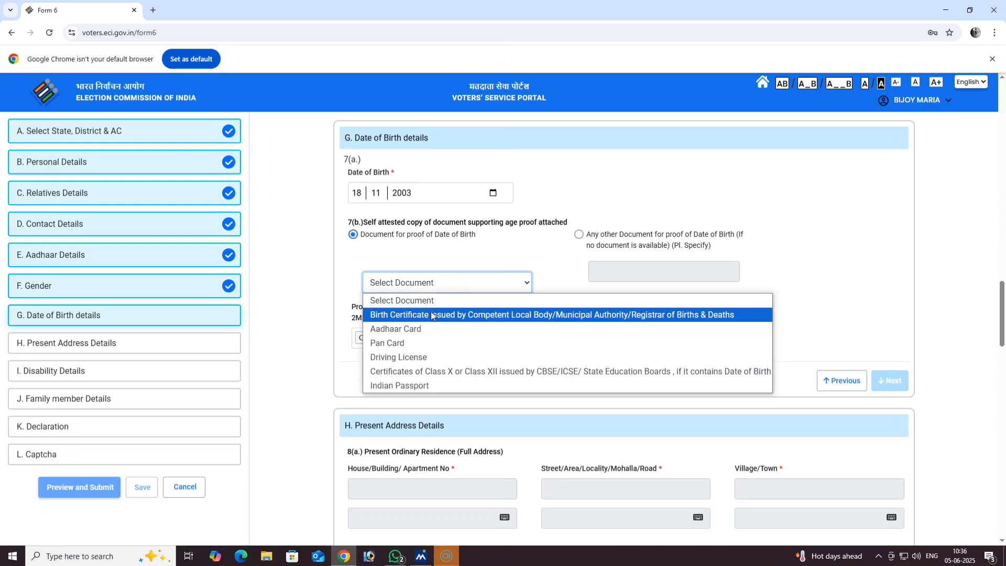
click(425, 329)
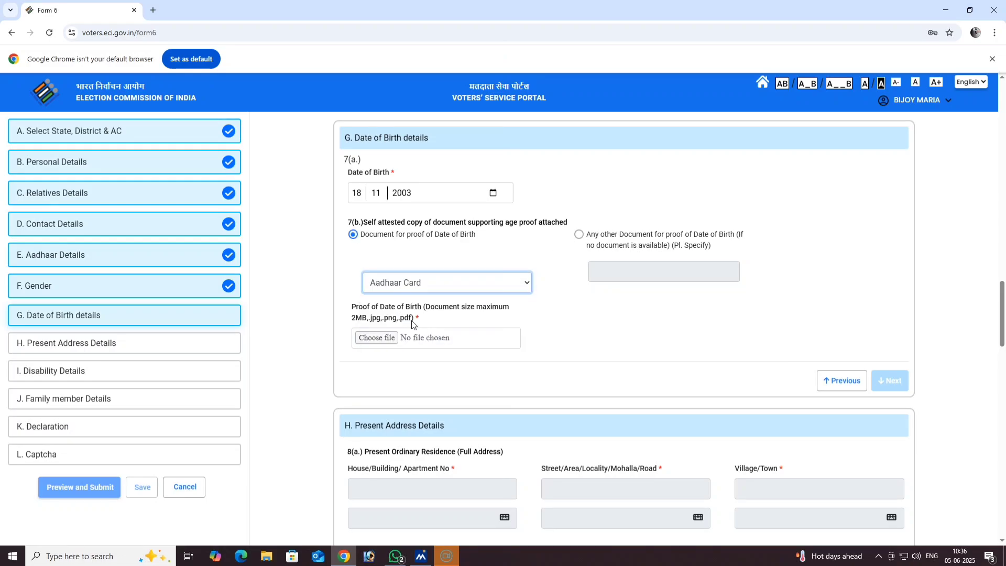
click(375, 339)
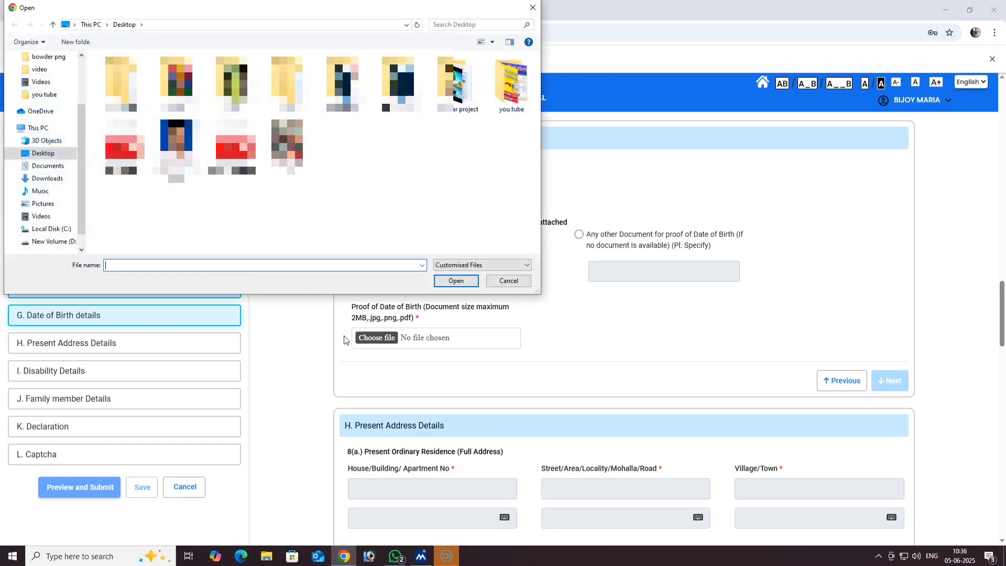
click(125, 143)
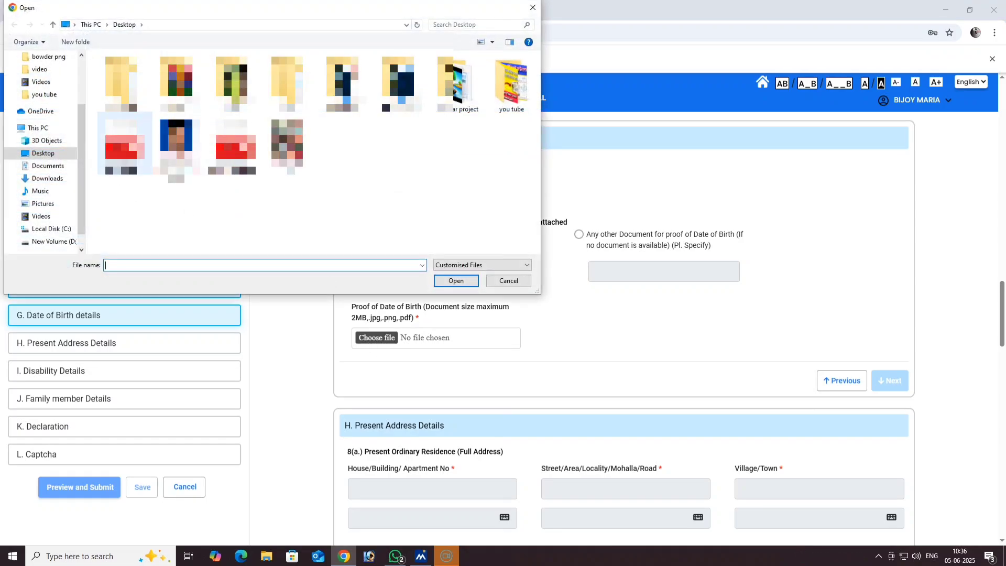
click(453, 282)
scroll(632, 337, down, 1)
scroll(632, 338, down, 1)
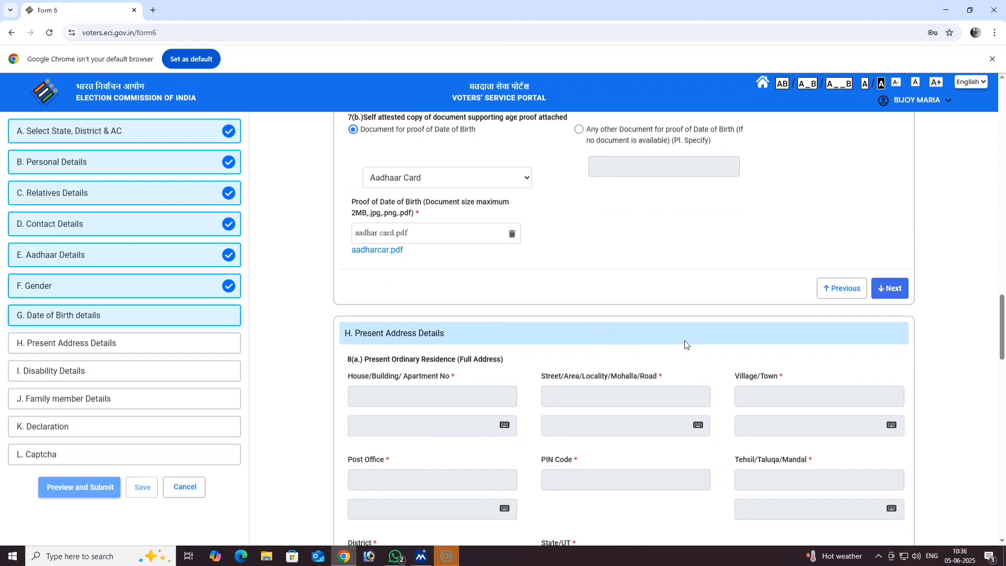
Complete Date of Birth, trim the contact email entry, and reach the empty Present Address fields.
click(890, 289)
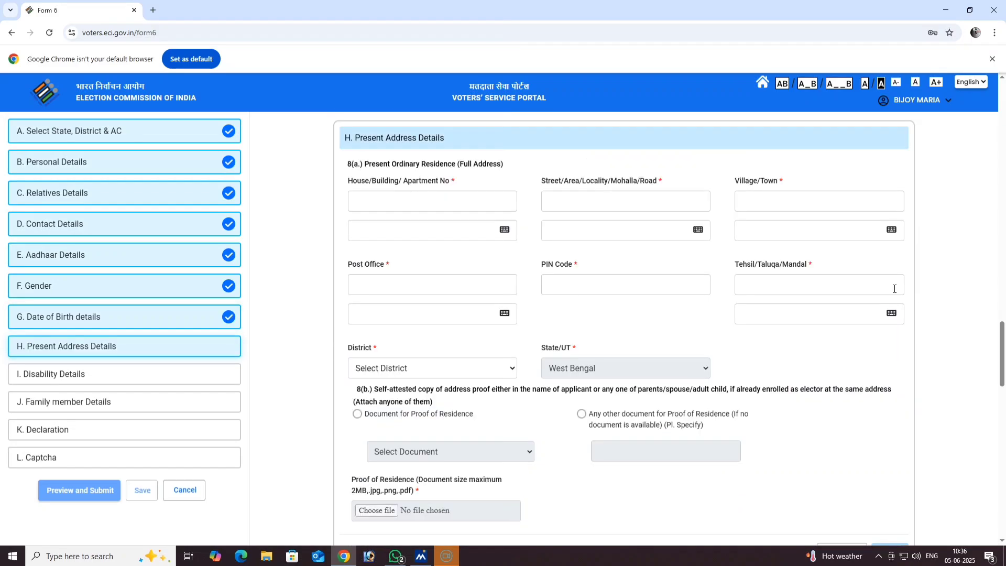
scroll(539, 335, up, 1)
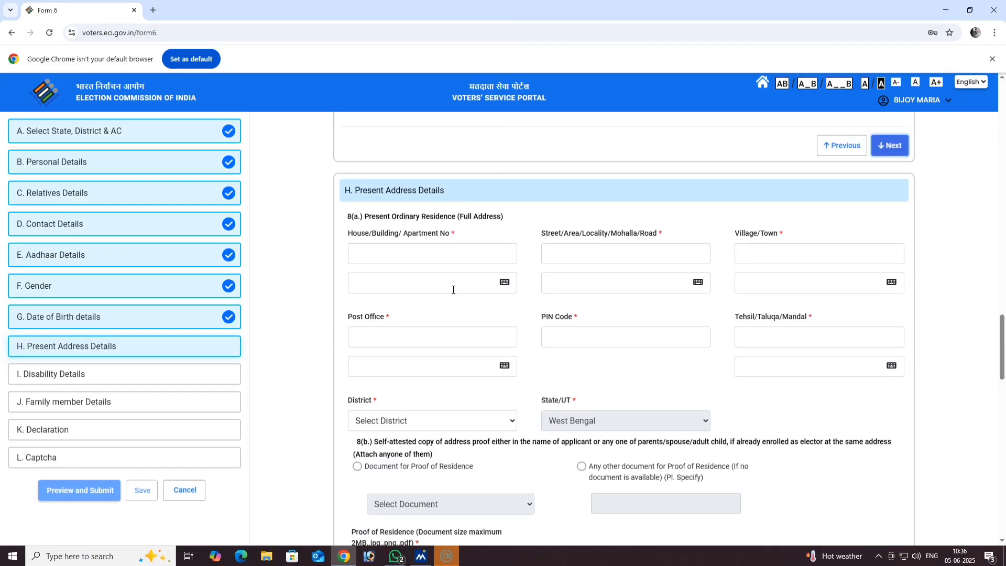
click(415, 261)
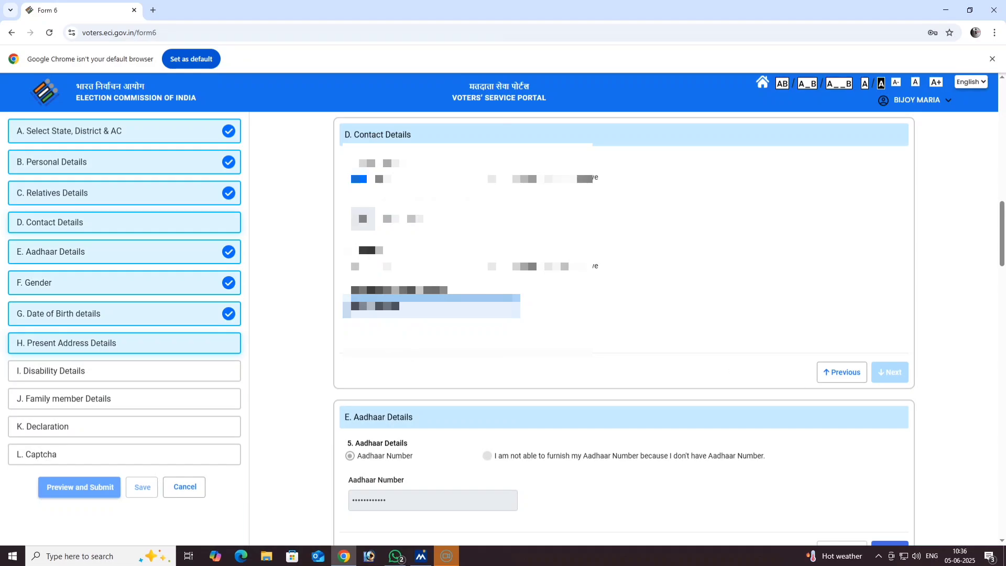
key(BackSpace)
key(BackSpace)
key(BackSpace)
key(BackSpace)
key(BackSpace)
key(BackSpace)
key(BackSpace)
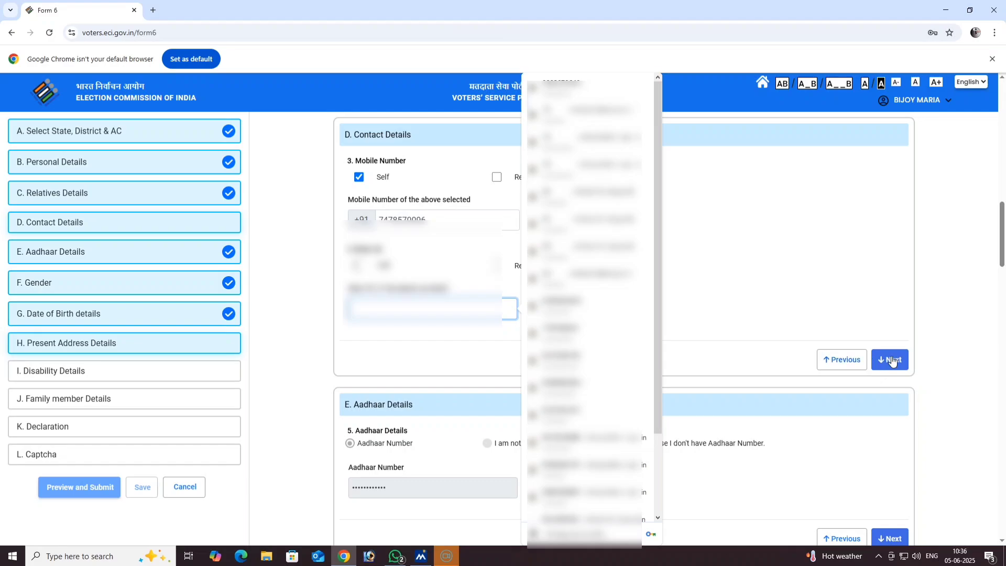
click(892, 371)
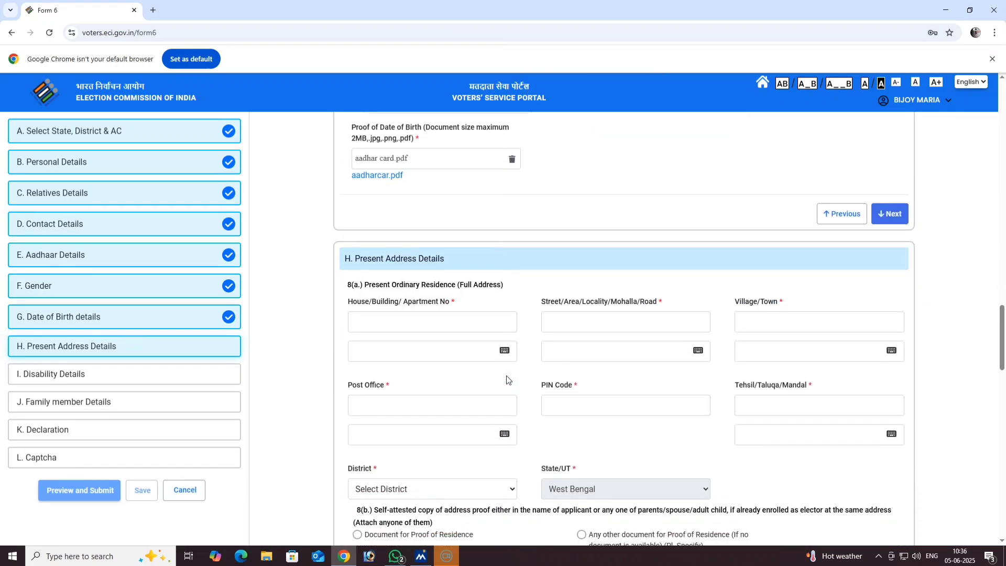
click(429, 279)
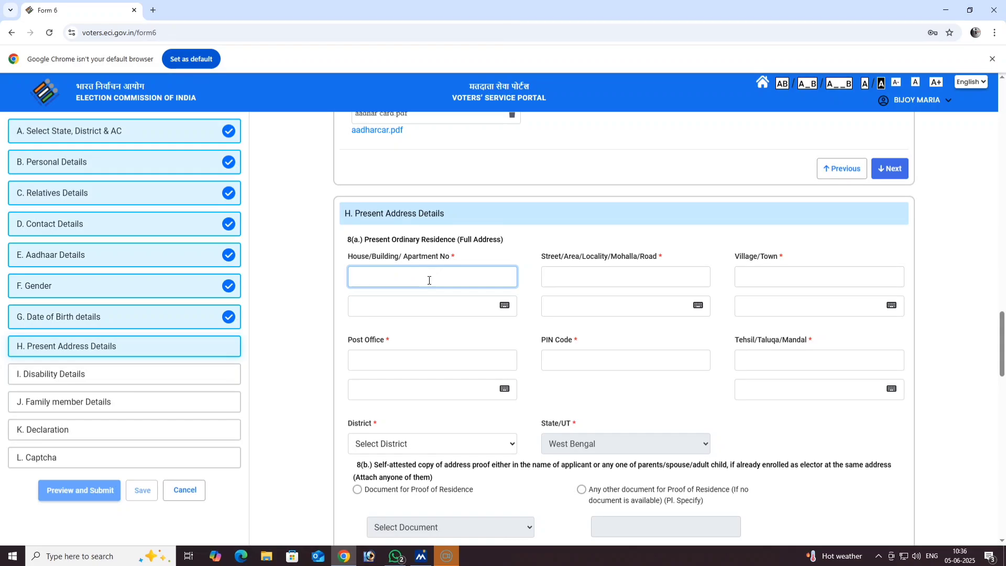
Fill the present address's house, street and village fields, accepting each Bengali version.
text(LOHABAZAR)
click(435, 304)
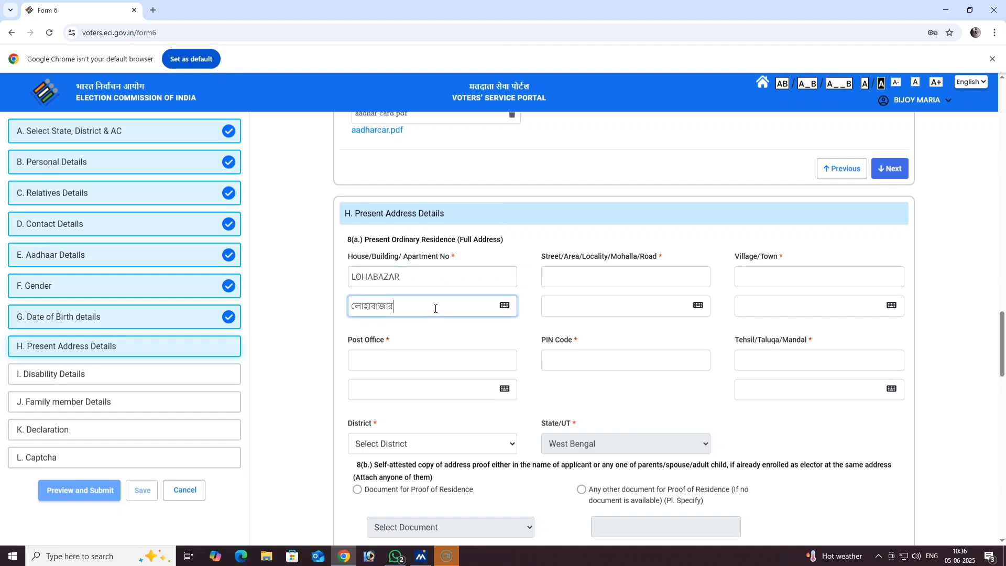
click(607, 277)
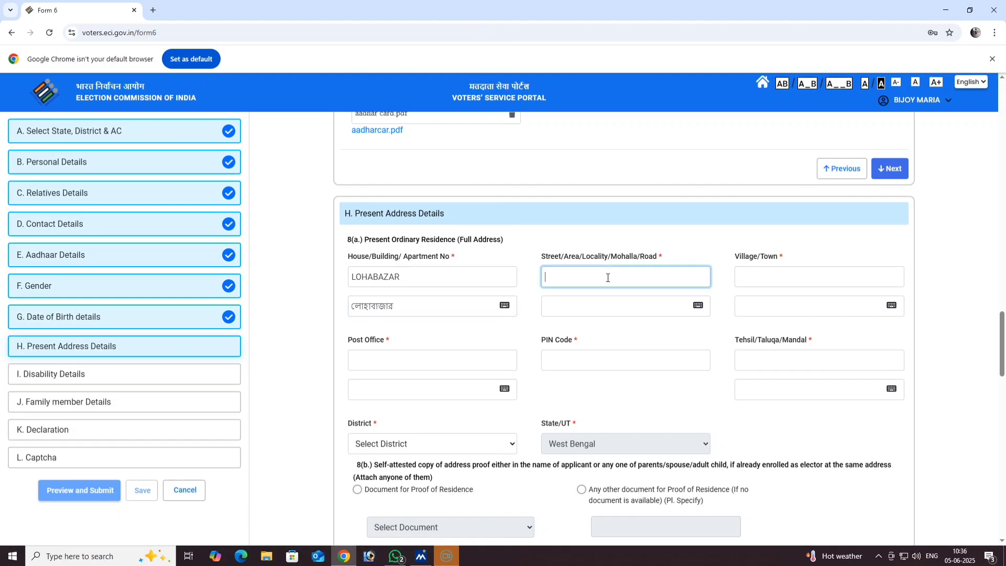
text(LOHABAZAR)
click(611, 312)
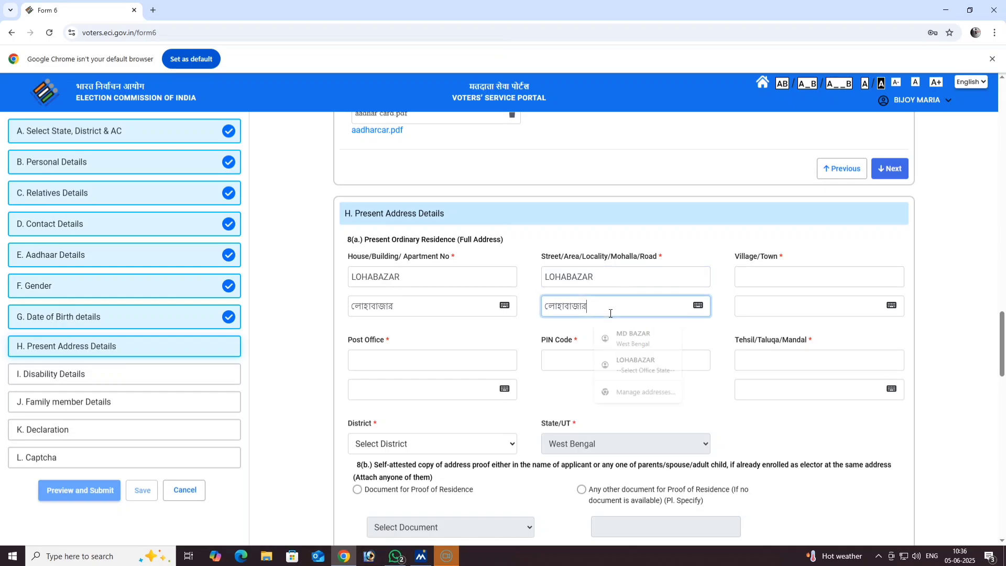
click(786, 275)
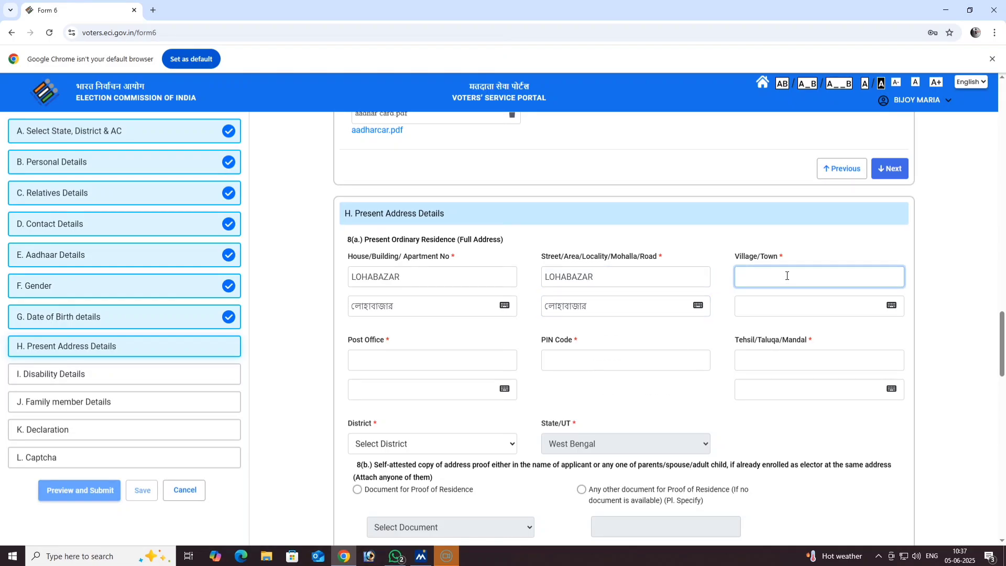
text(LOHABAZAR)
click(810, 311)
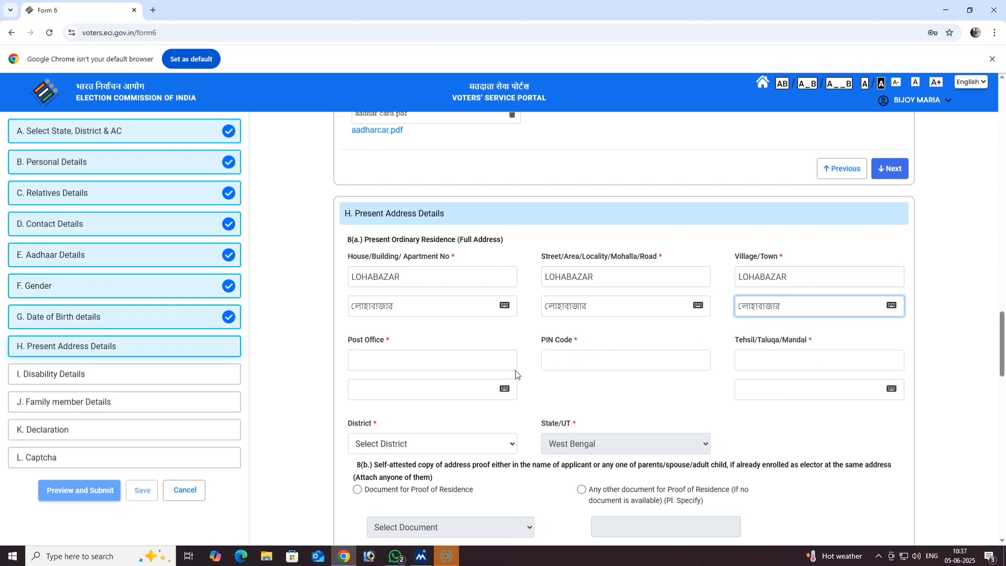
Enter the present address's post office, with its Bengali version, and PIN code.
click(388, 366)
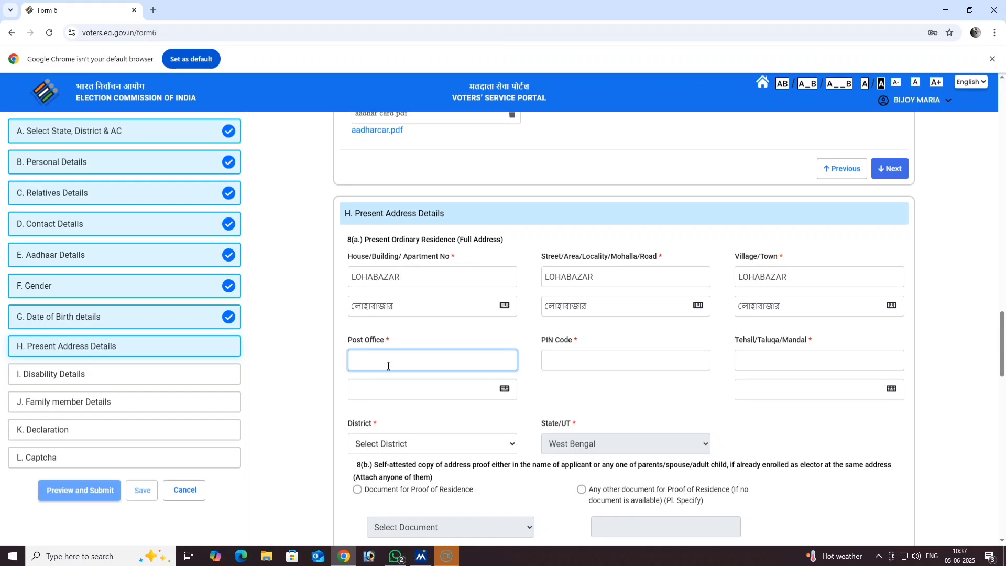
text(MD BAZAR)
click(402, 388)
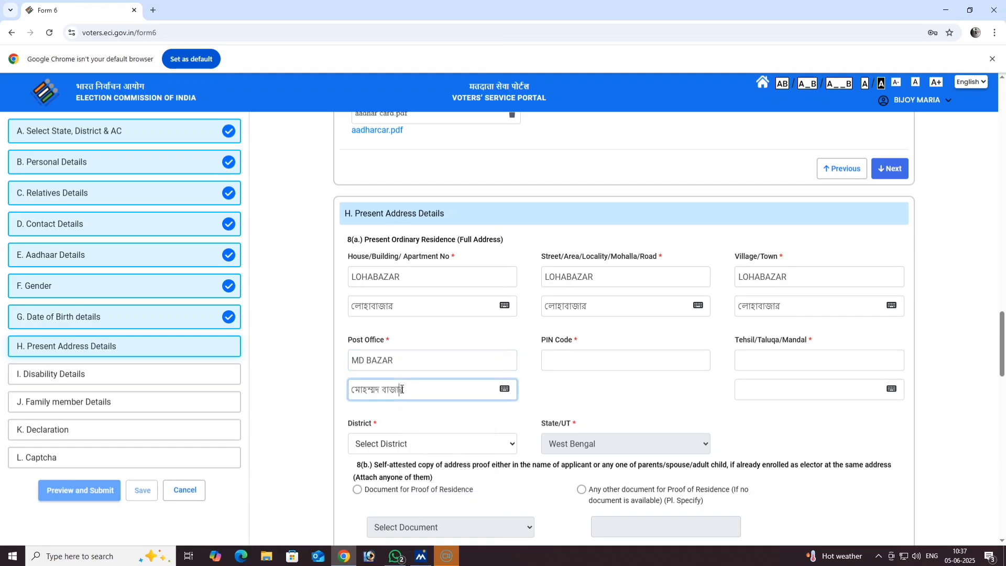
click(581, 361)
text(73)
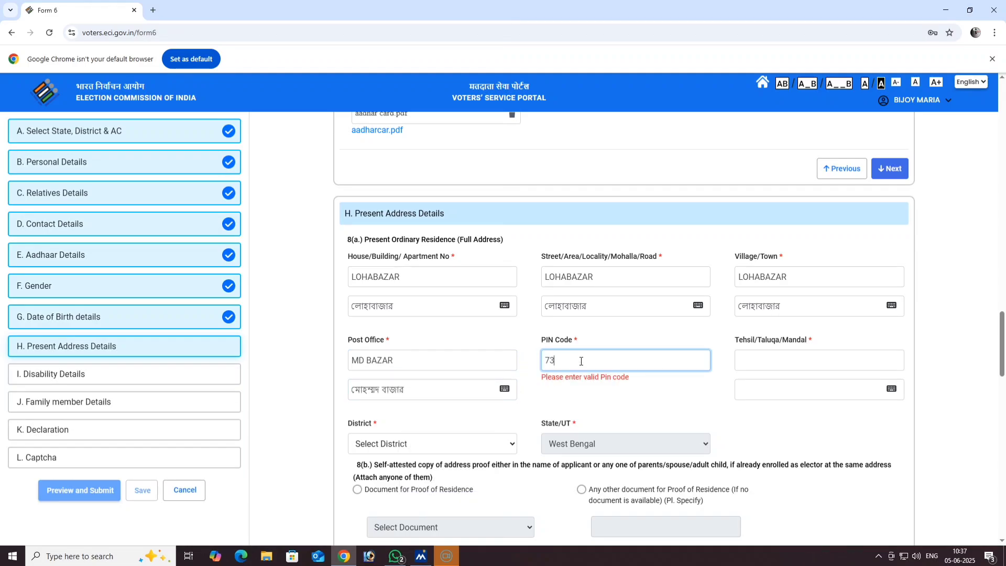
text(1127)
scroll(545, 349, down, 2)
click(776, 255)
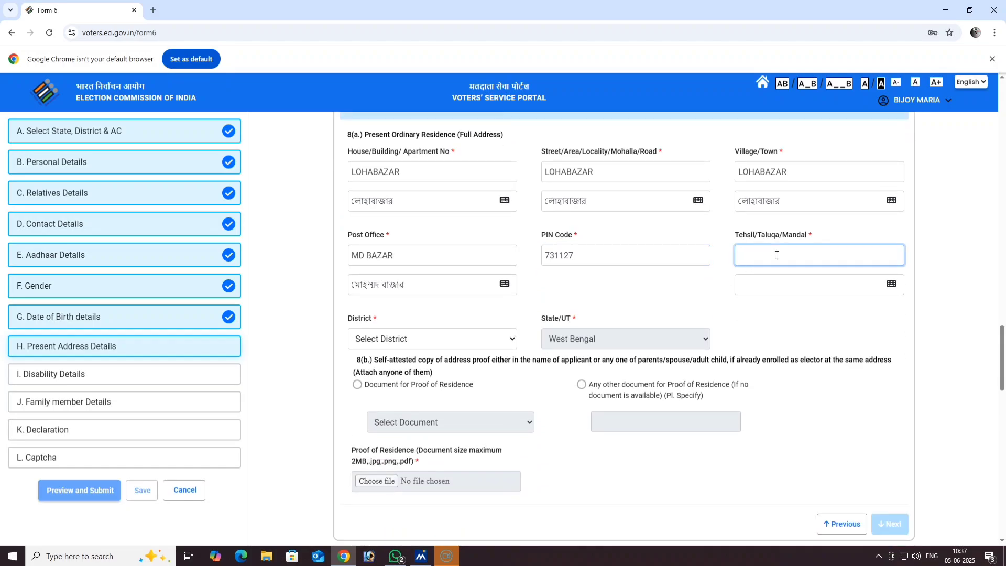
Enter MD BAZAR as the tehsil, with its Bengali version, and select BIRBHUM as the district.
text(MD BAZAR)
click(837, 284)
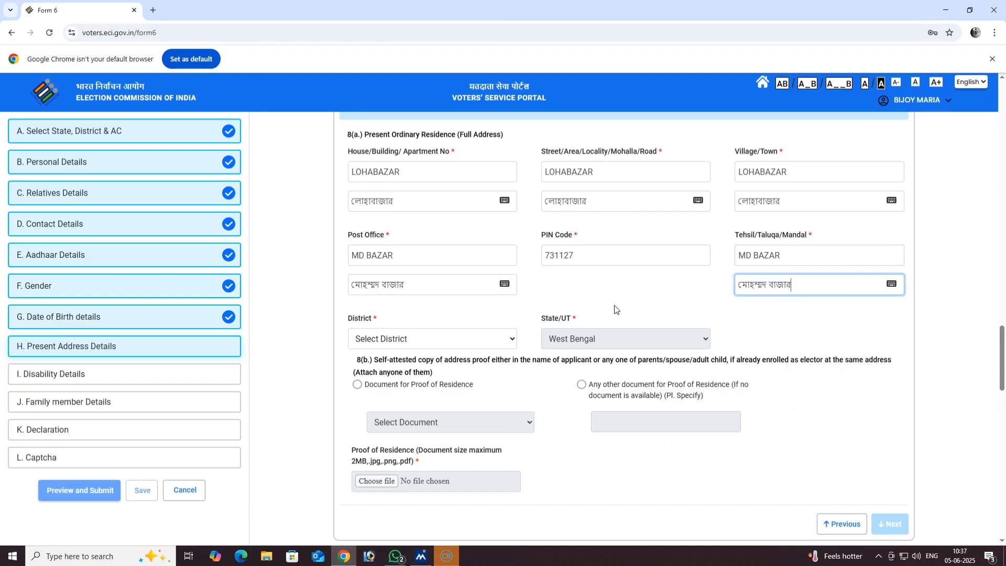
click(408, 341)
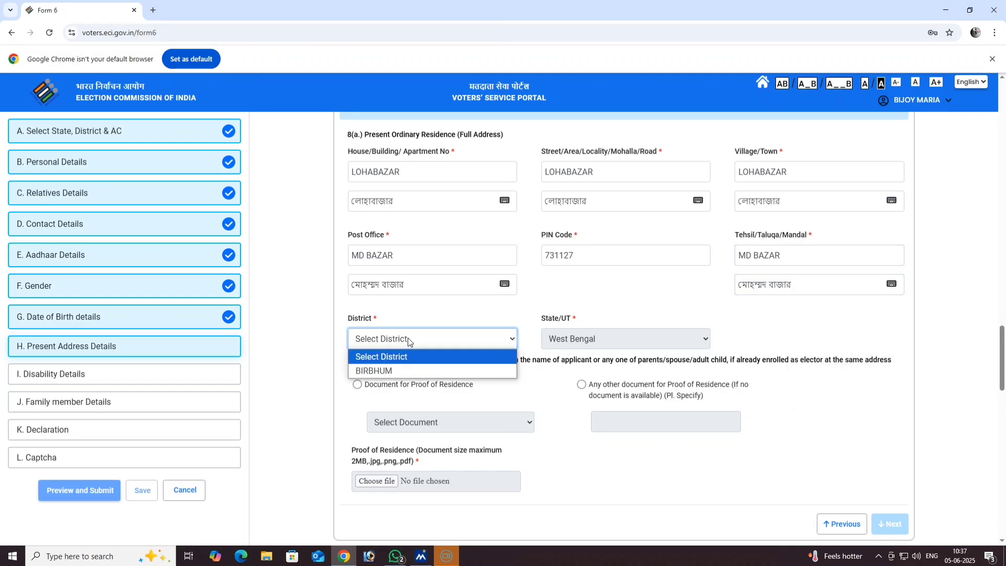
click(395, 366)
Choose Aadhaar Card as the residence proof document and pick the aadhar card PDF.
scroll(446, 343, down, 2)
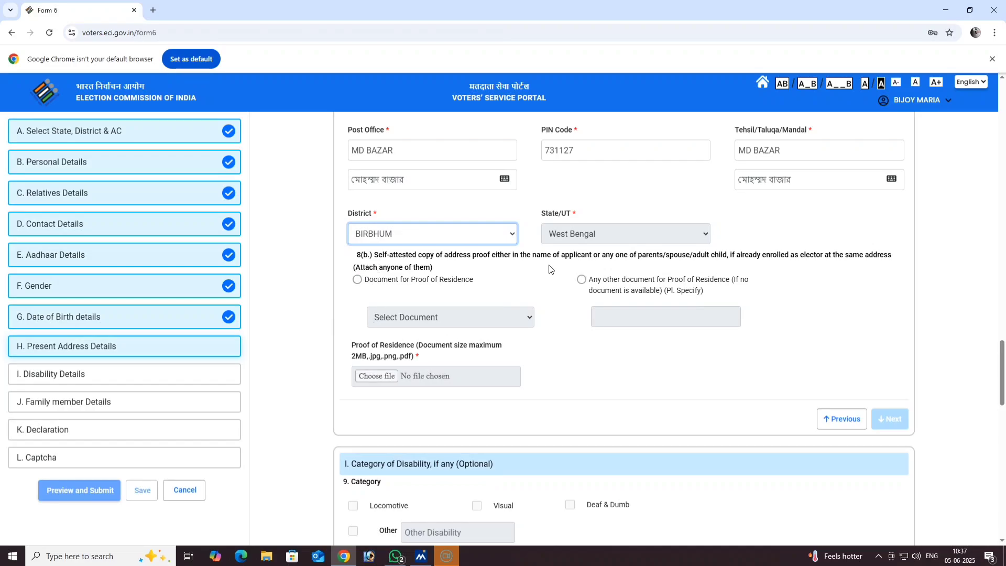
click(358, 281)
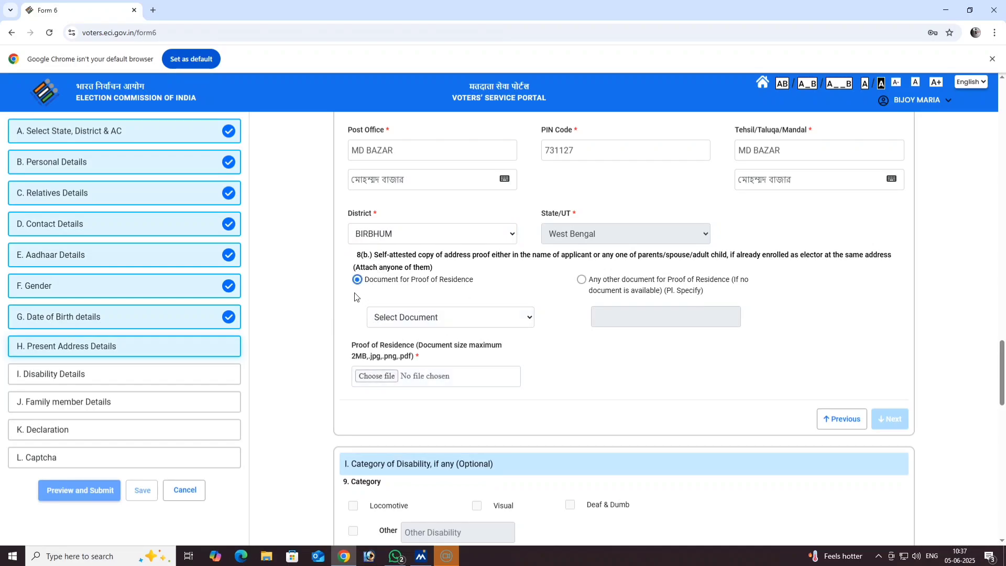
click(442, 317)
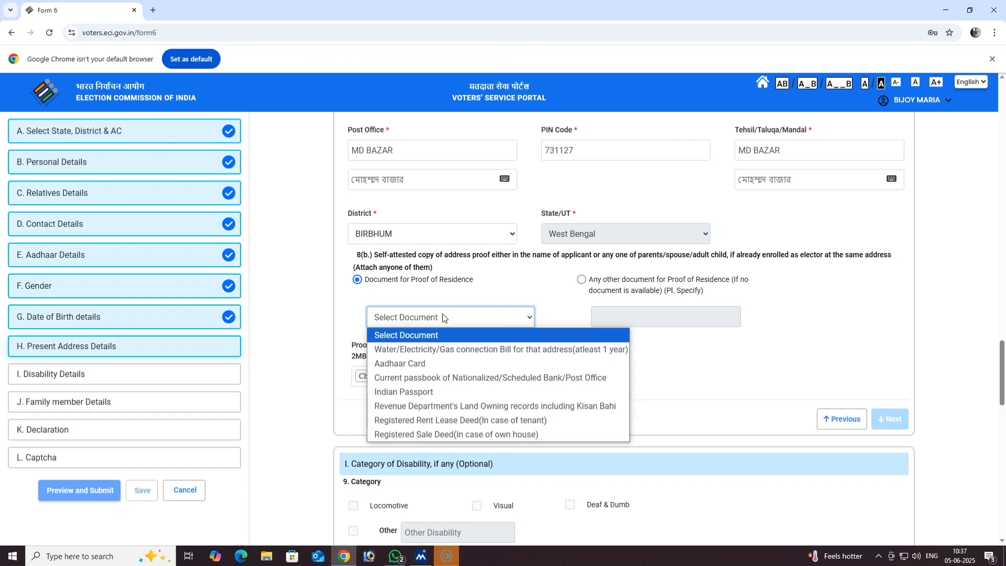
click(428, 366)
scroll(424, 361, down, 1)
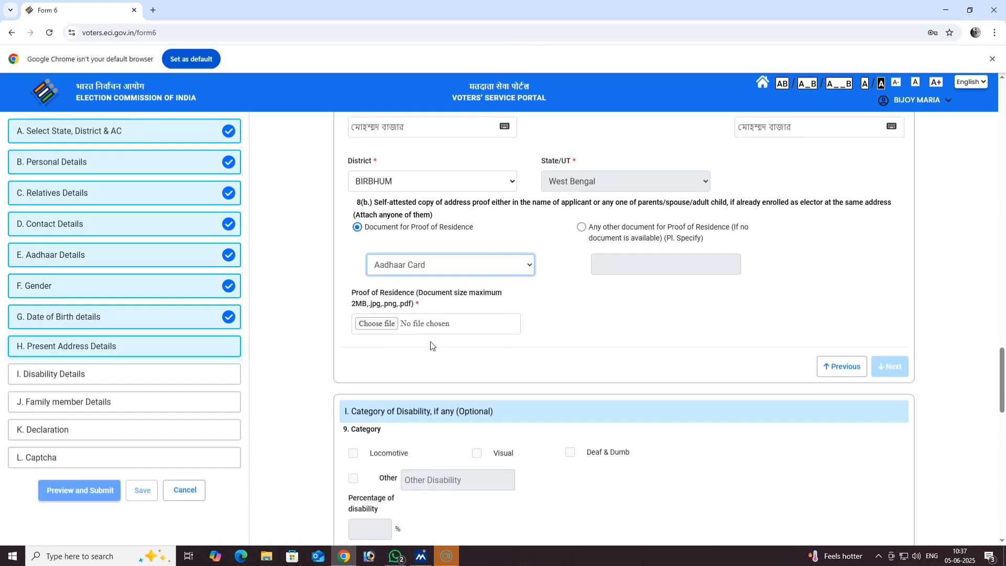
click(377, 323)
click(122, 157)
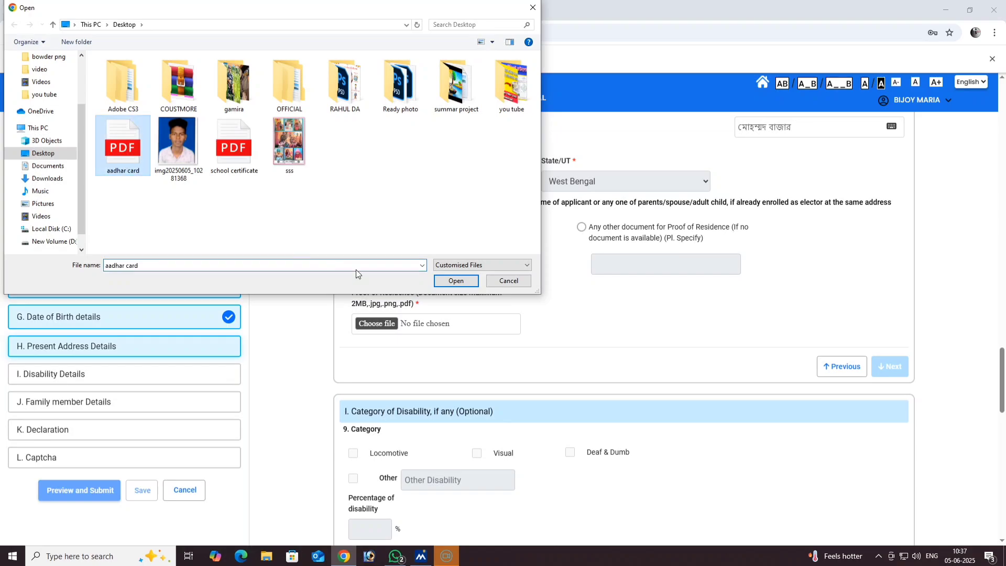
Attach the aadhar card PDF and complete the Present Address section.
click(454, 280)
scroll(369, 314, down, 2)
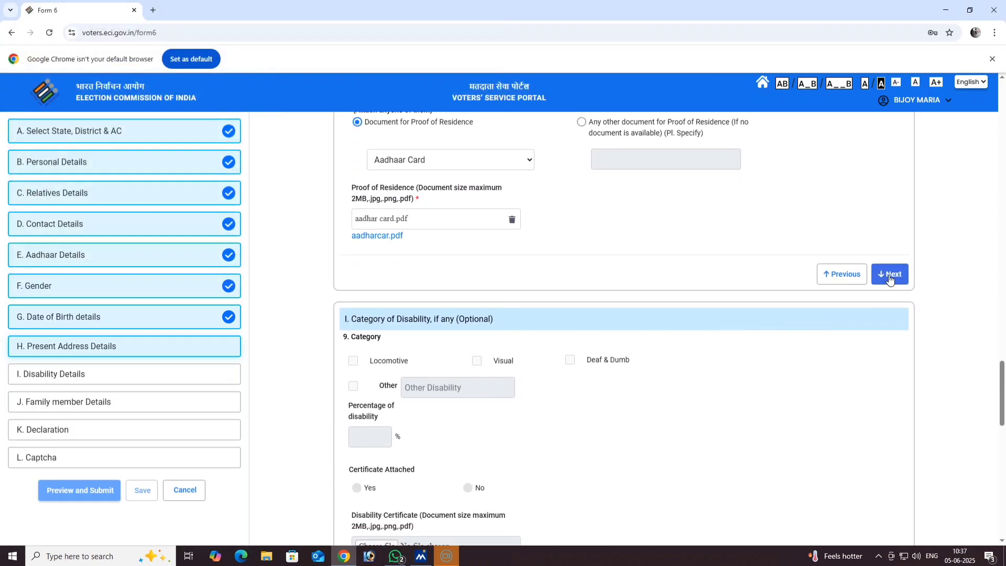
click(888, 274)
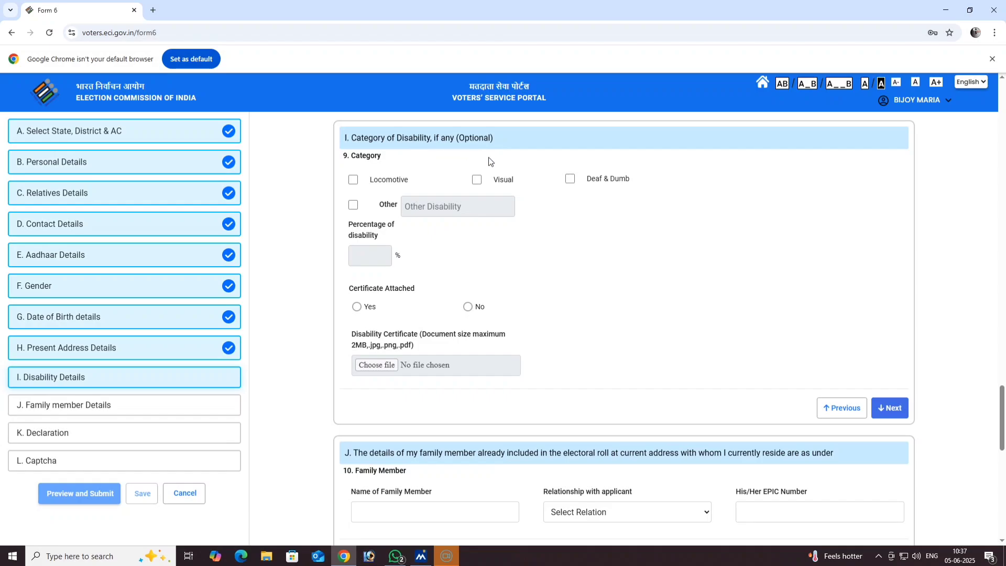
Complete the Family Member Details section to reach the Declaration.
scroll(618, 304, down, 2)
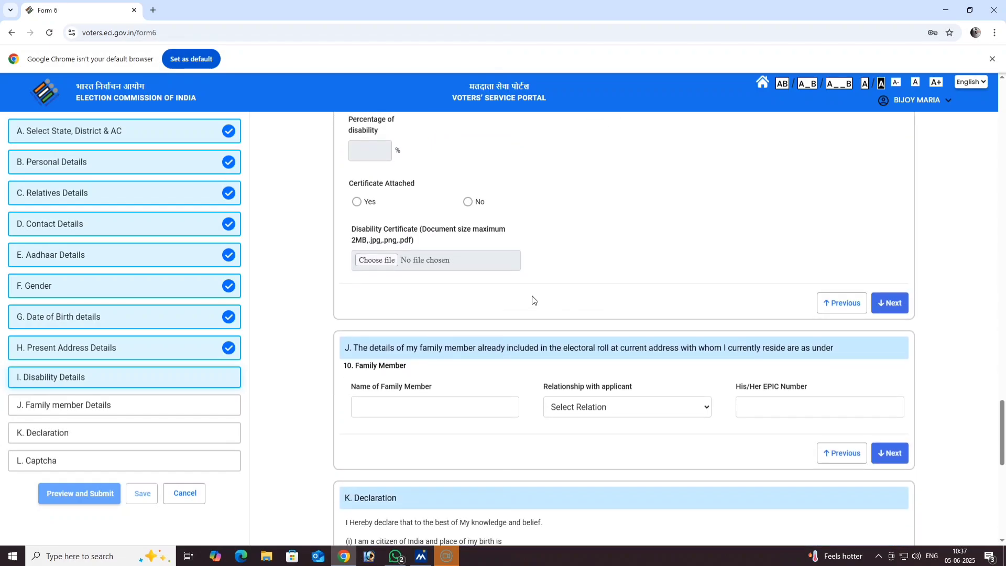
scroll(576, 309, down, 1)
scroll(654, 327, down, 3)
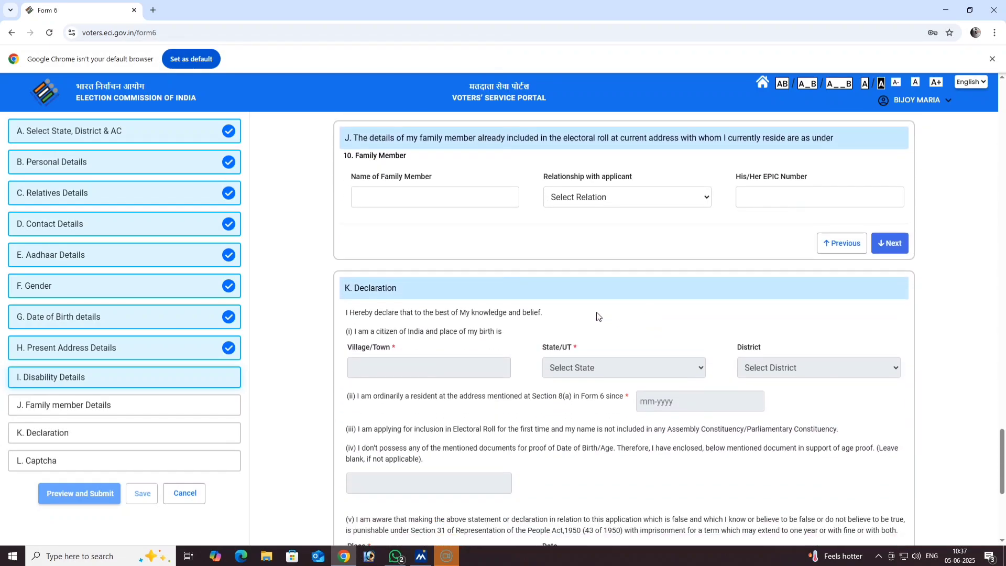
click(889, 243)
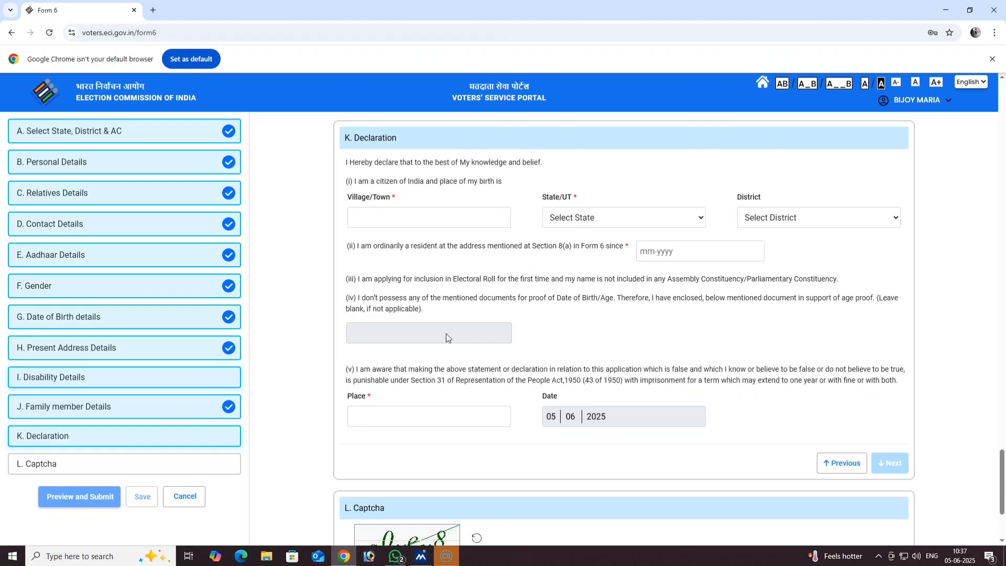
scroll(445, 334, up, 1)
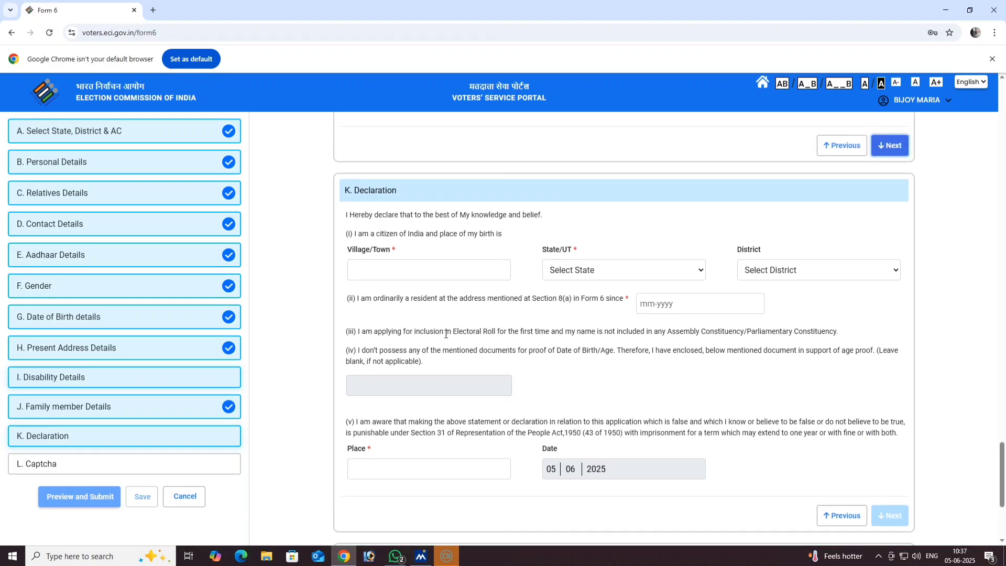
Give the birthplace as LOHABAZAR, state West Bengal, district BIRBHUM.
click(395, 273)
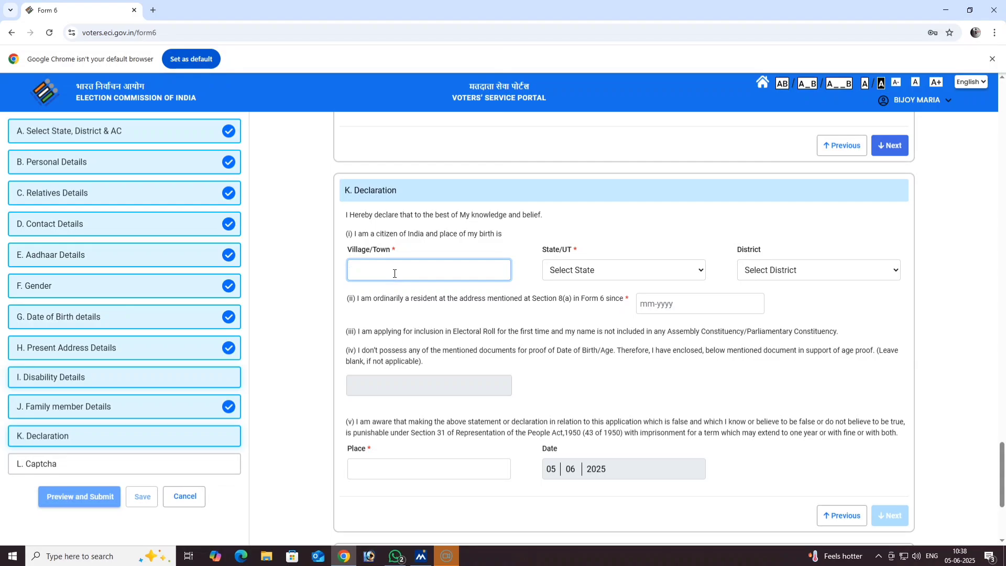
text(LOHABAZAR)
click(593, 275)
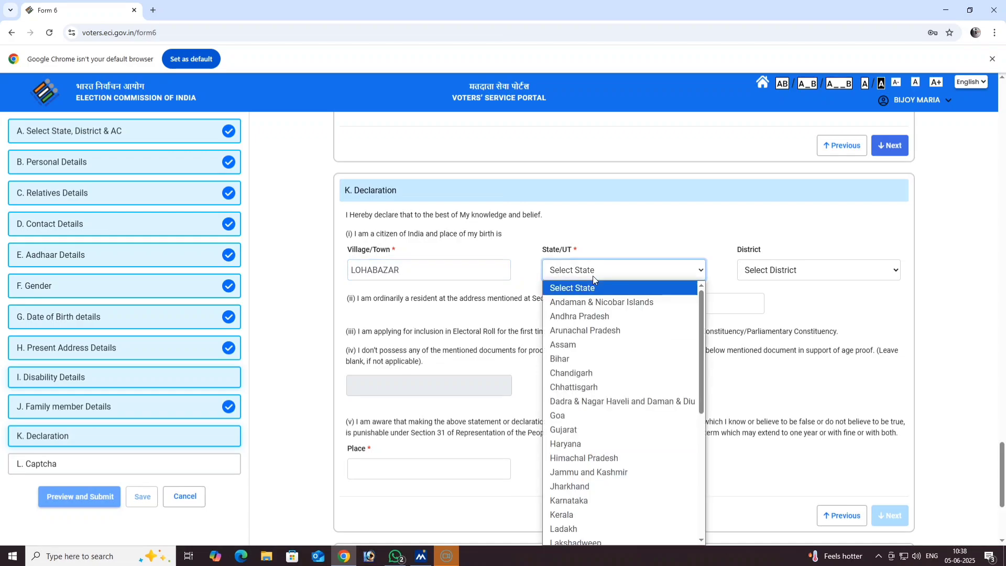
scroll(593, 377, down, 5)
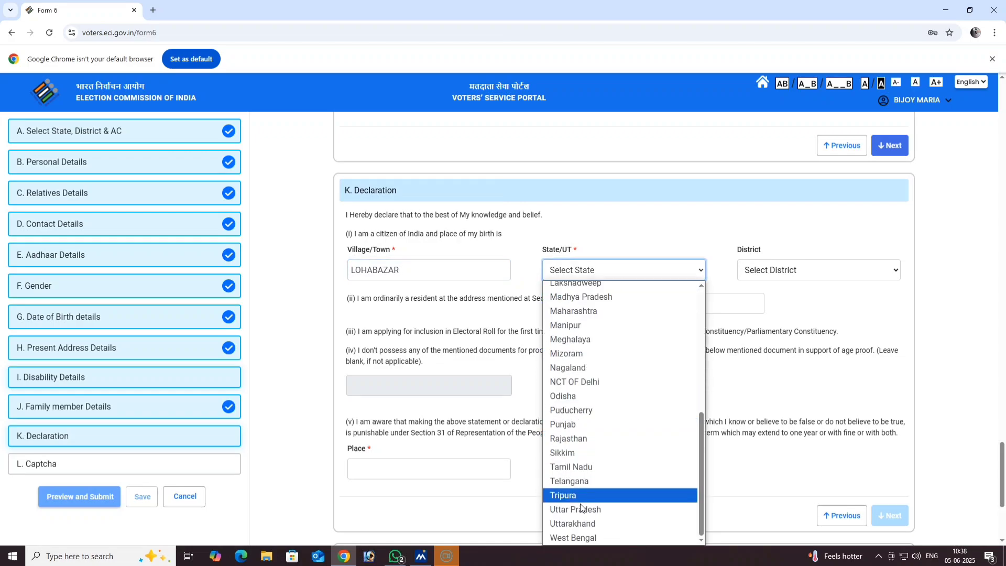
click(574, 536)
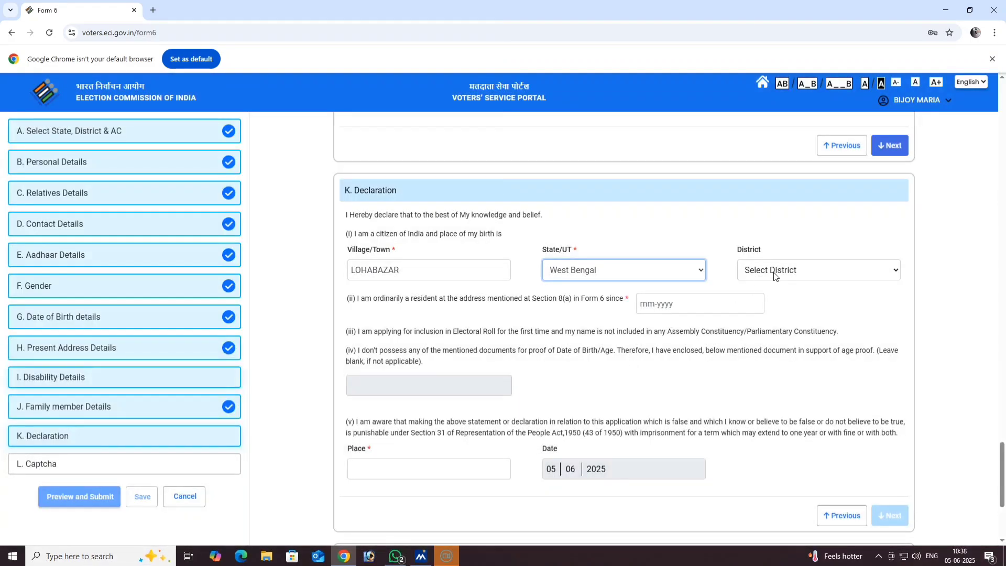
click(775, 275)
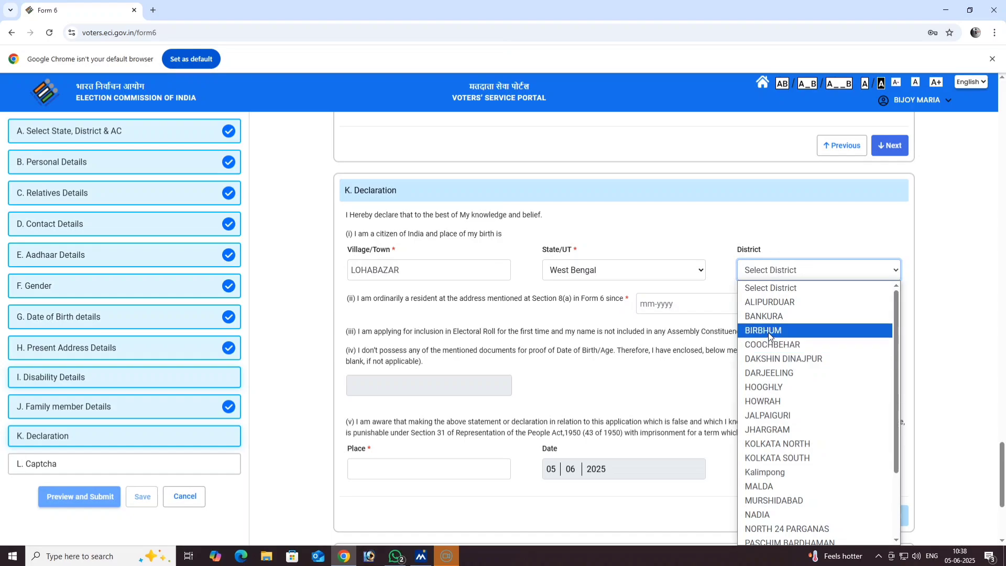
click(768, 332)
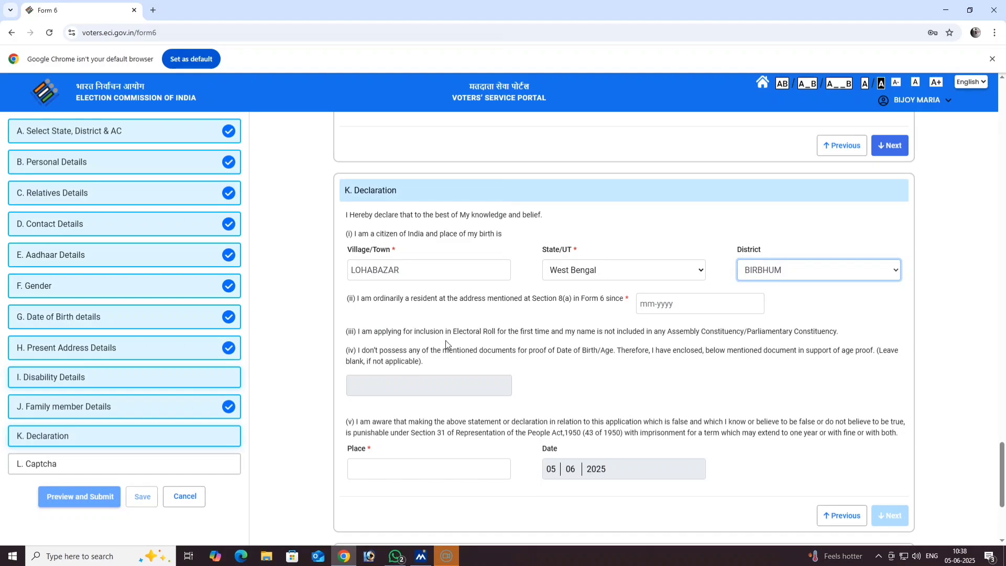
click(682, 306)
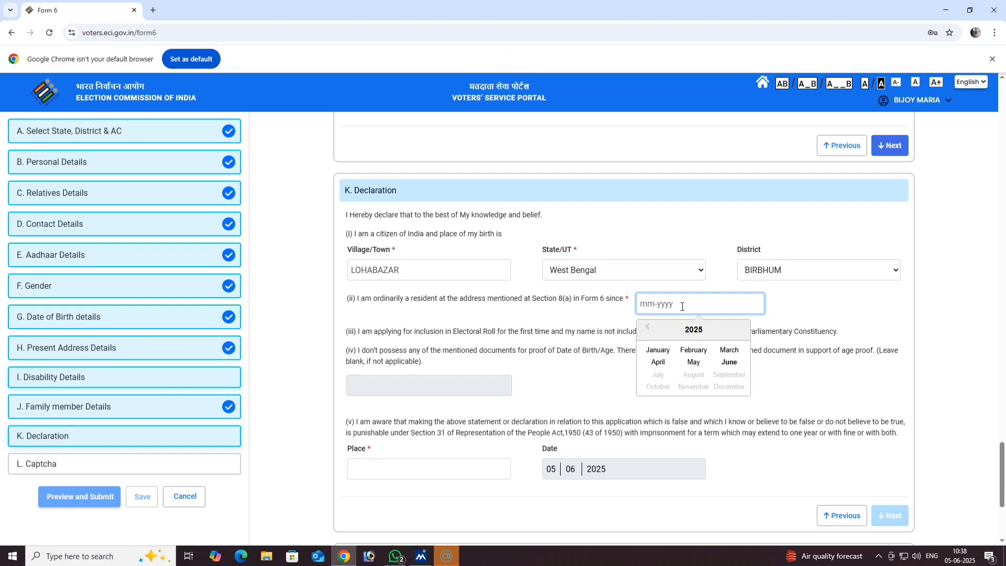
text(1120)
key(BackSpace)
key(BackSpace)
key(BackSpace)
key(BackSpace)
click(647, 329)
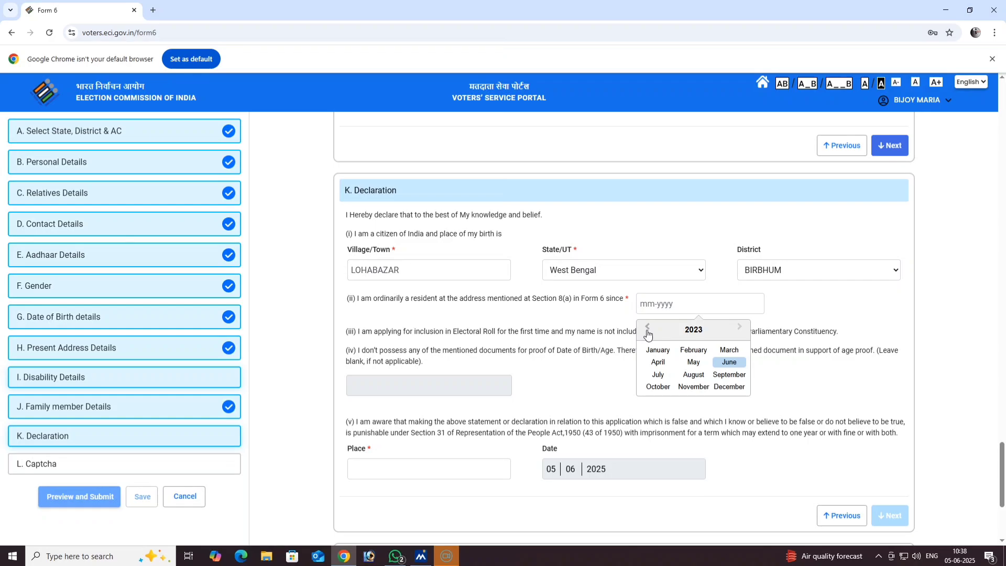
click(647, 329)
click(648, 329)
click(648, 329)
click(647, 329)
click(647, 329)
click(648, 328)
click(647, 329)
click(647, 329)
double_click(647, 329)
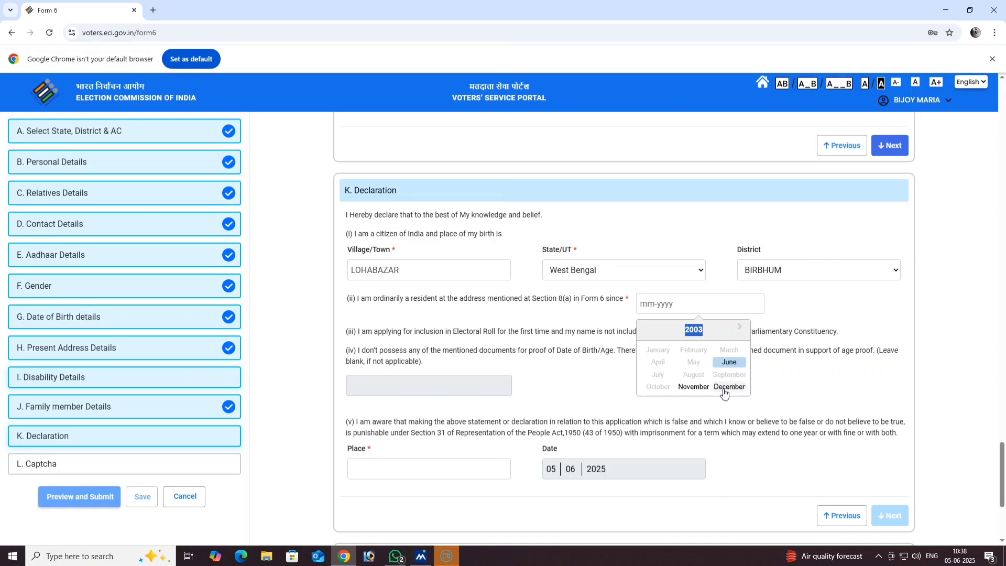
click(698, 389)
scroll(482, 381, down, 2)
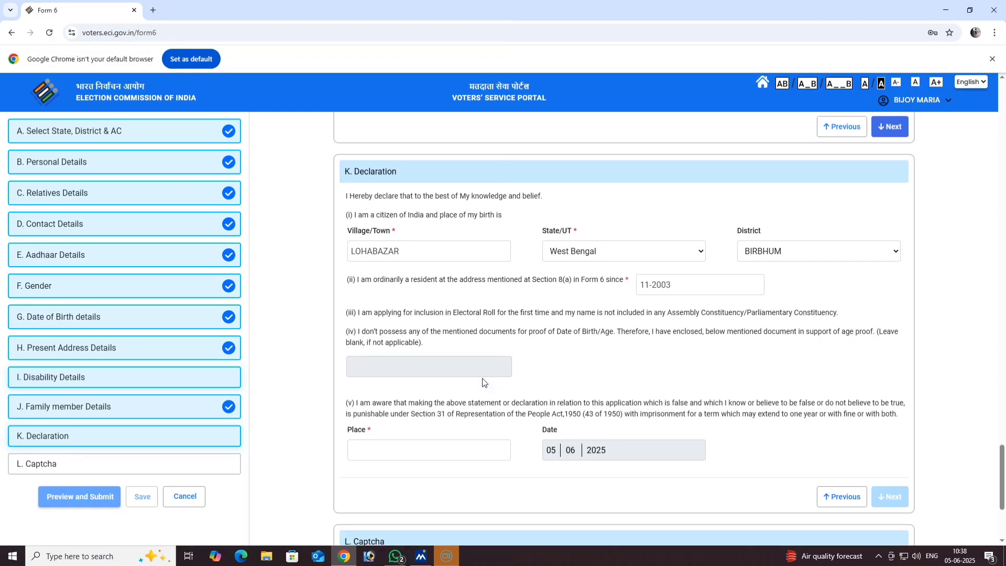
scroll(481, 382, down, 1)
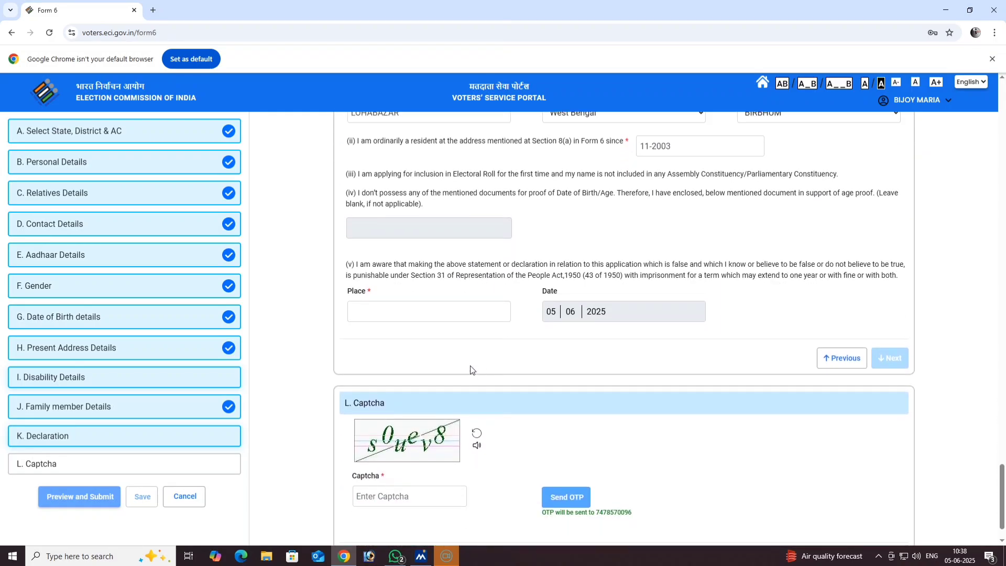
Enter LOHABAZAR as the declaration's Place and review the filled form.
click(408, 314)
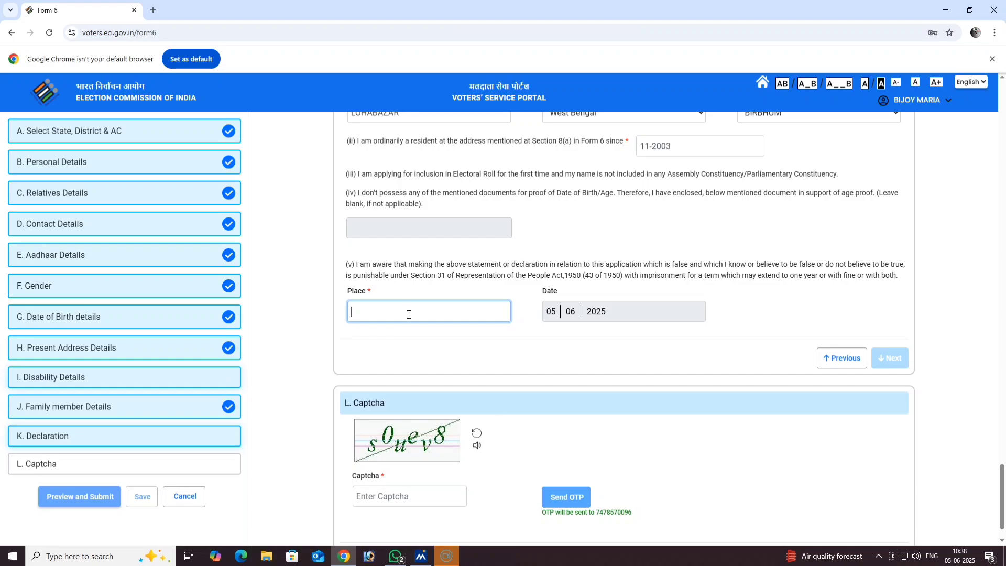
text(LOHABA)
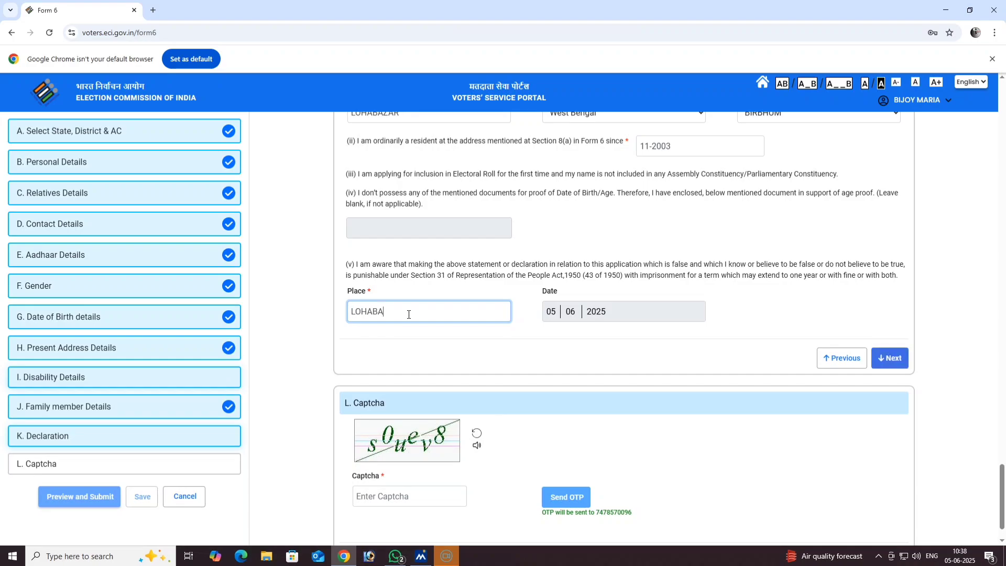
text(ZAR)
scroll(427, 335, up, 10)
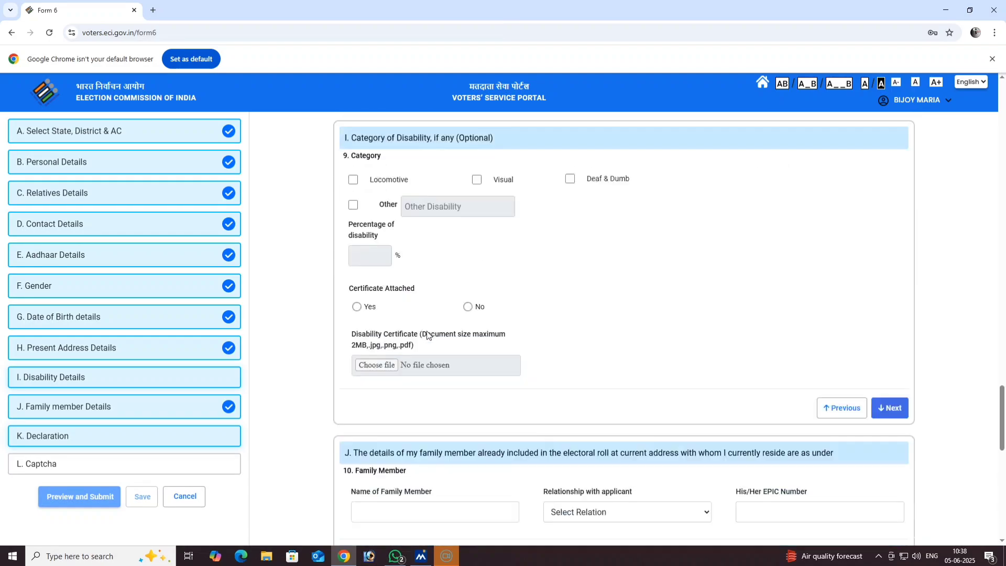
scroll(427, 335, up, 20)
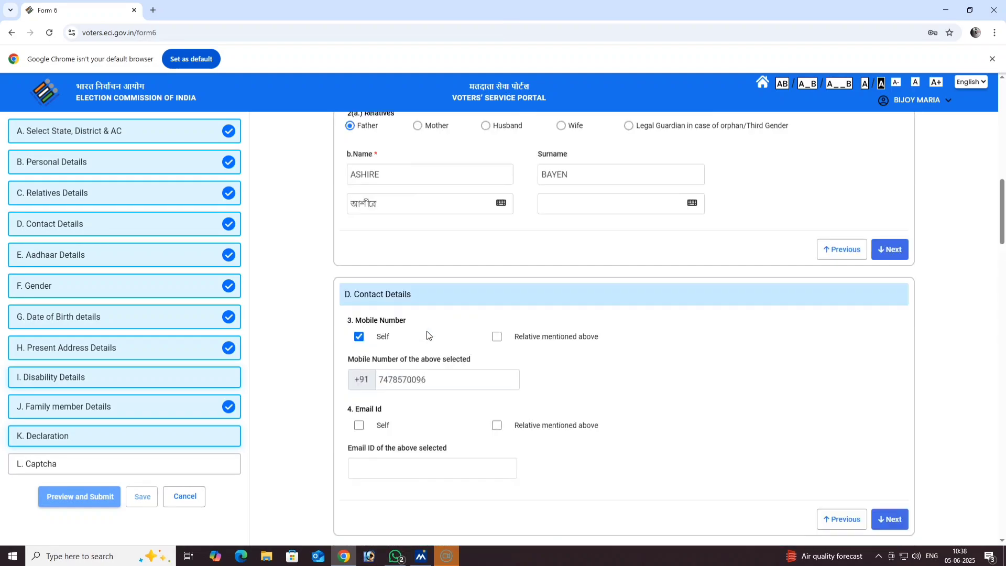
scroll(427, 334, up, 6)
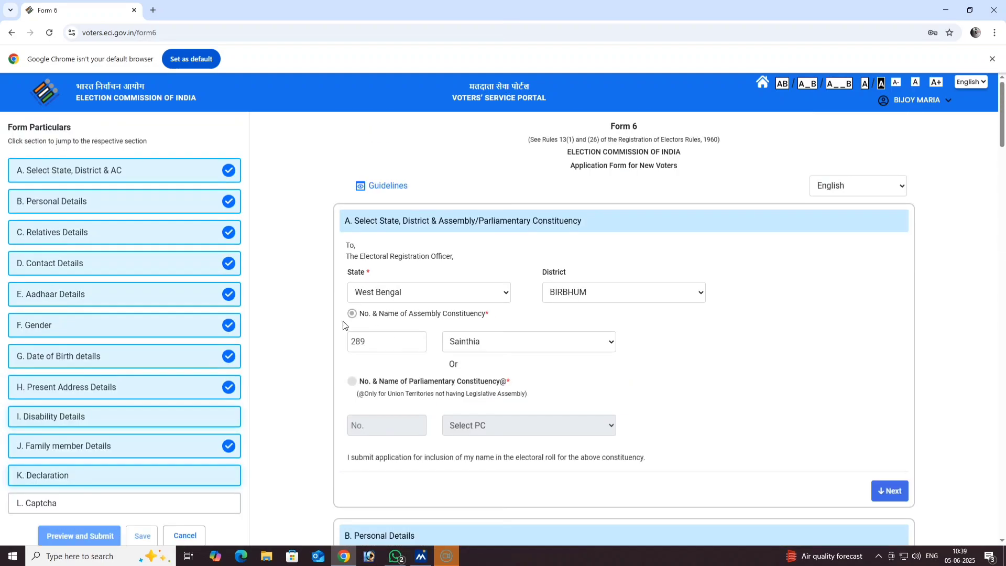
scroll(474, 321, down, 3)
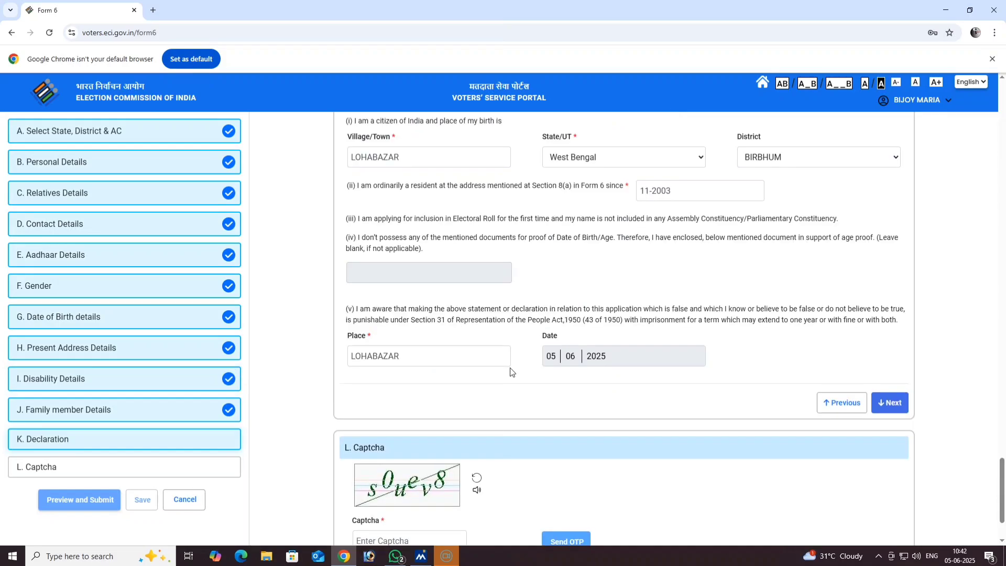
scroll(511, 372, down, 2)
Enter the captcha and request an OTP, retrying with the refreshed captcha.
click(382, 449)
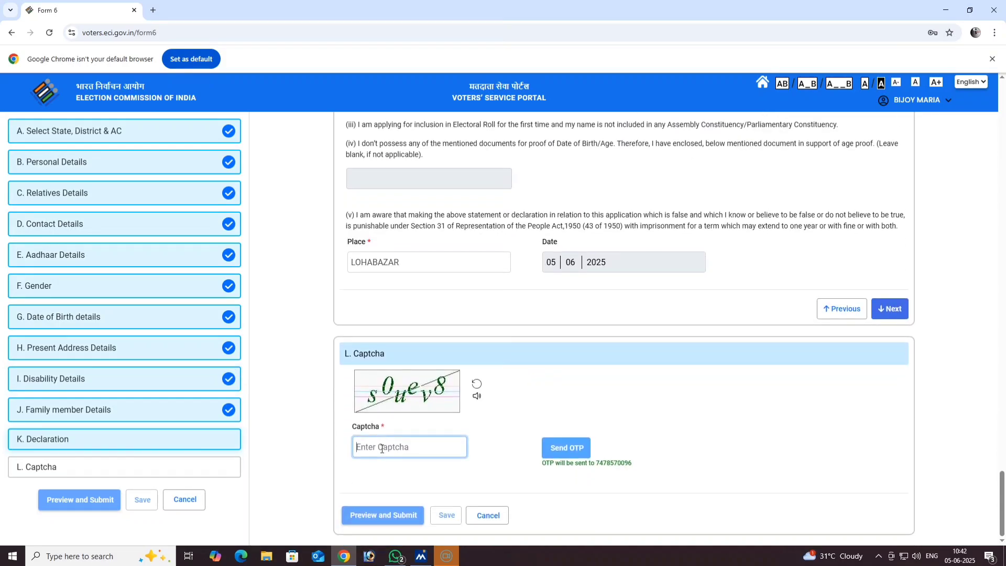
text(s0)
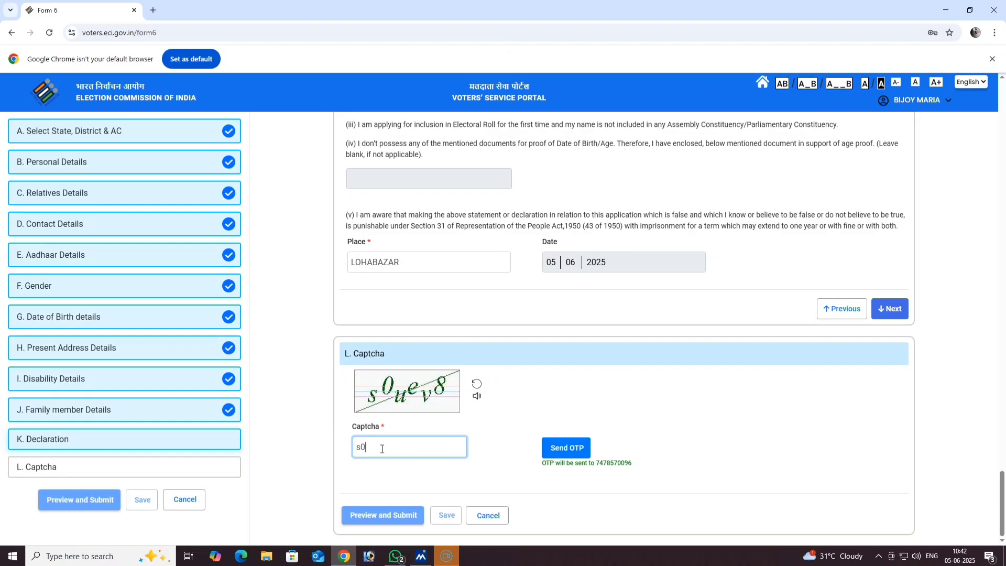
text(uev8)
click(556, 452)
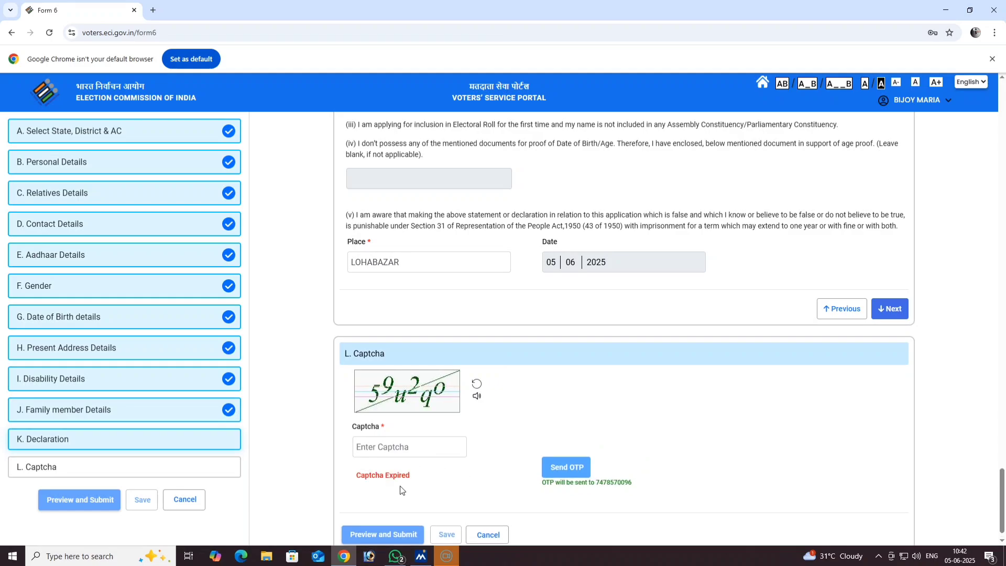
click(398, 447)
text(5)
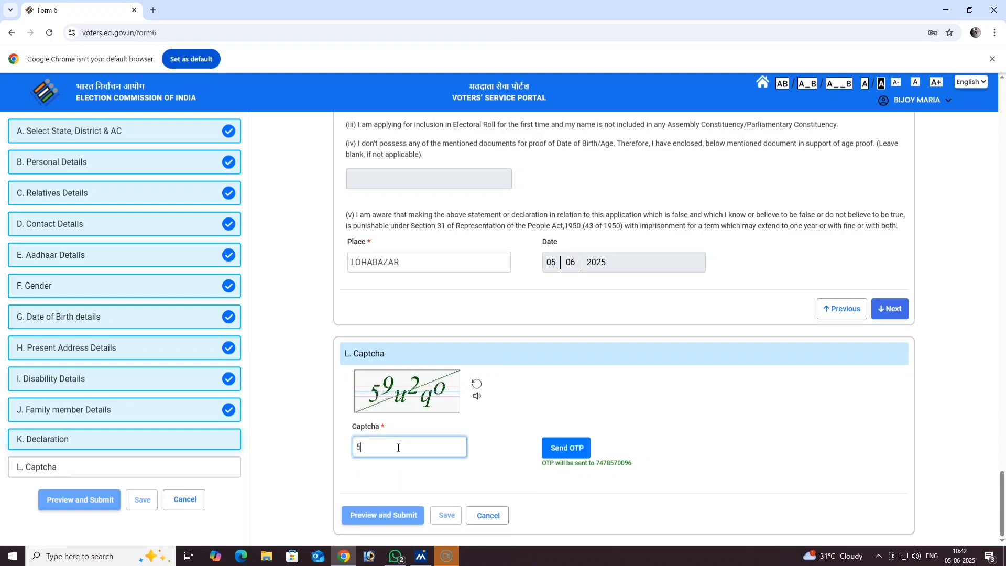
text(9u2qo)
click(554, 447)
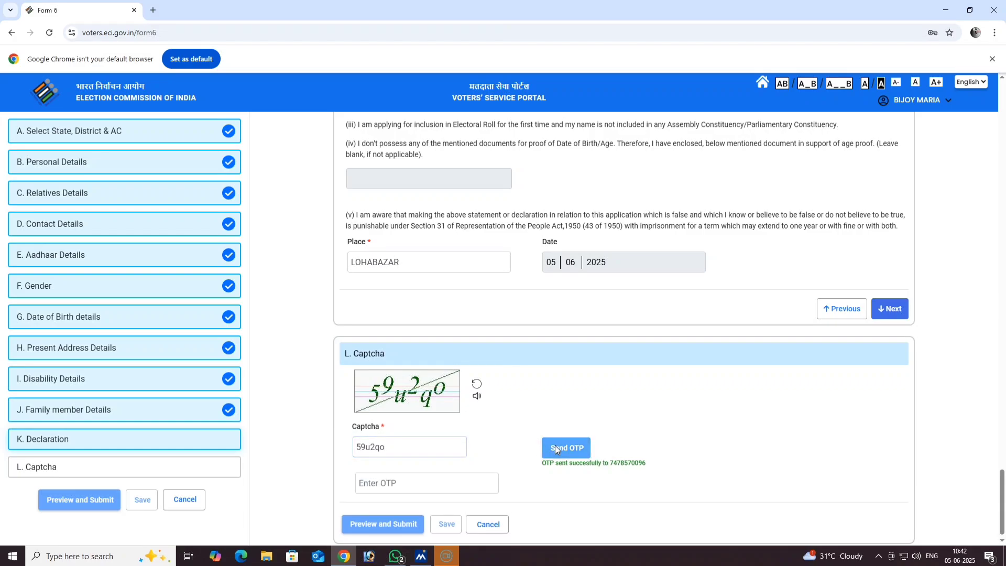
Fill in the OTP code received on the registered mobile.
click(390, 485)
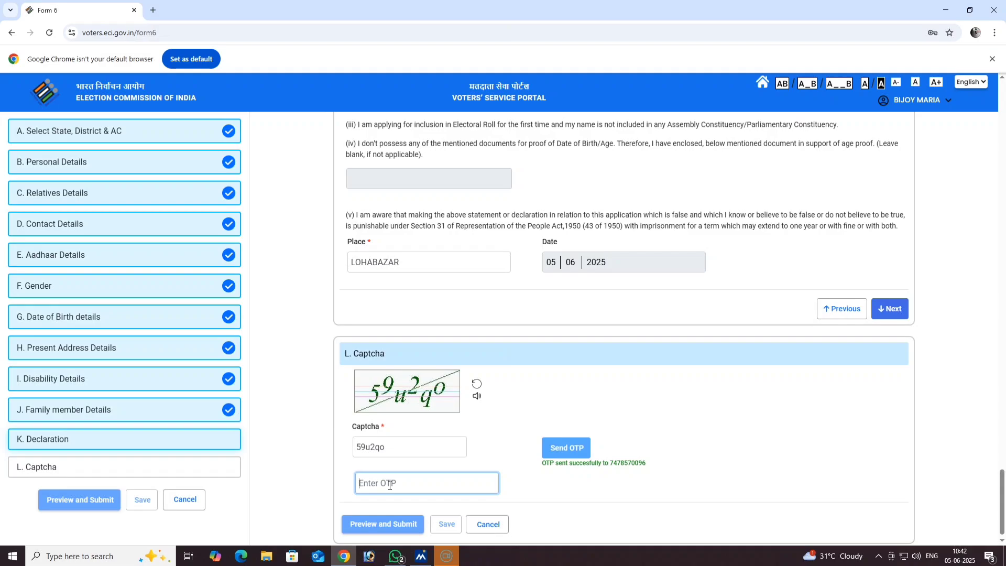
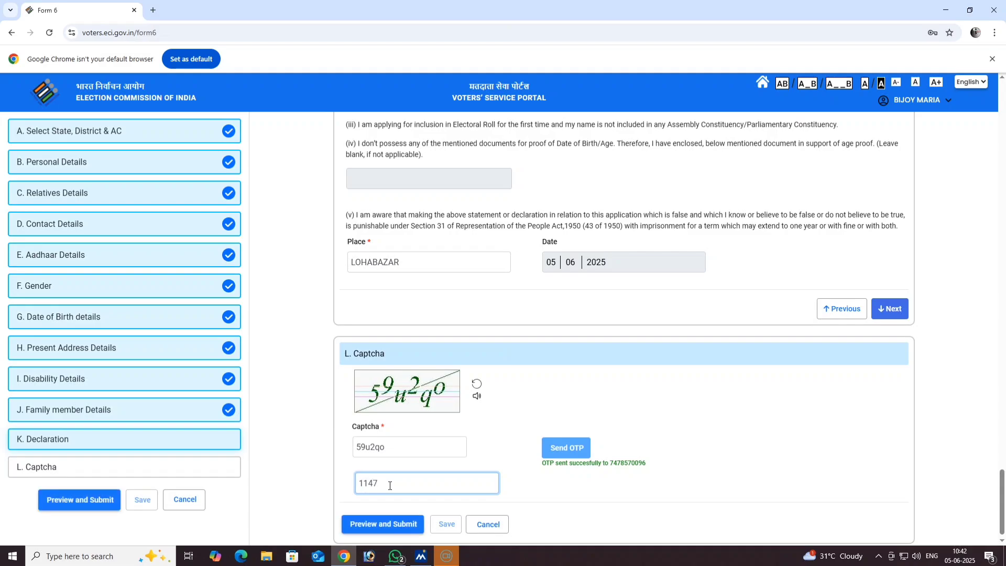
scroll(374, 518, down, 1)
Open the Form 6 preview and check Aadhaar Card proofs and district BIRBHUM.
click(374, 516)
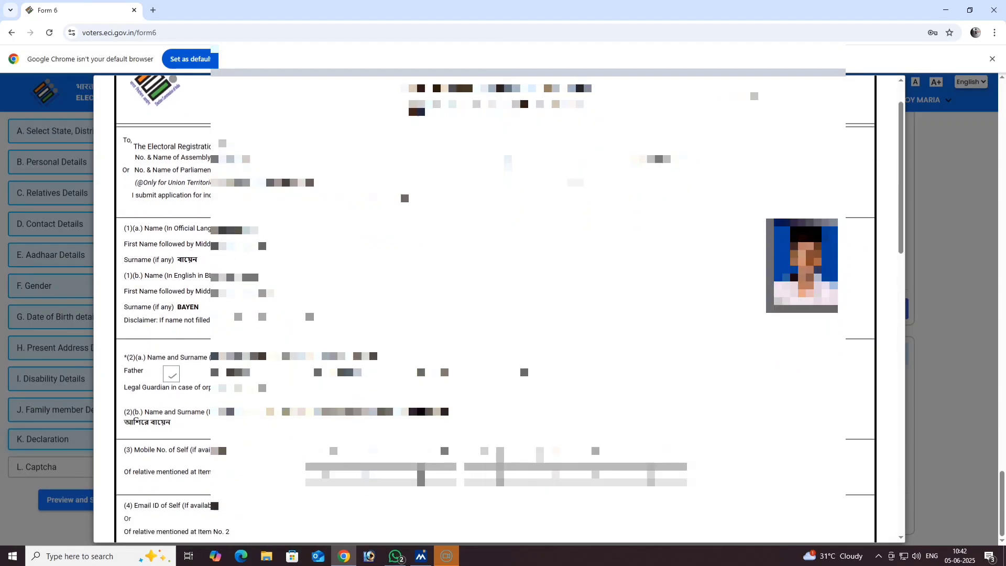
scroll(495, 309, up, 1)
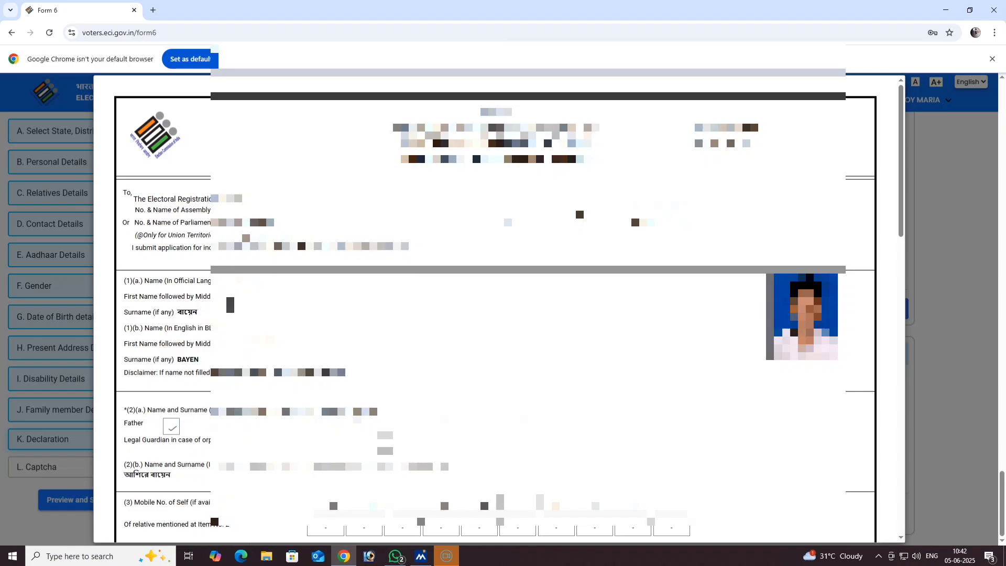
scroll(195, 346, down, 1)
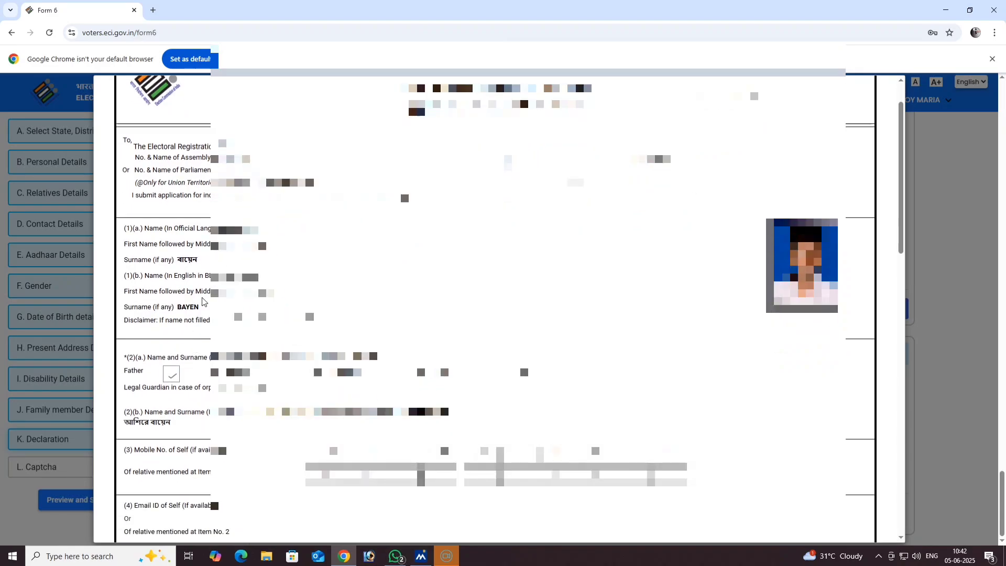
scroll(495, 309, down, 3)
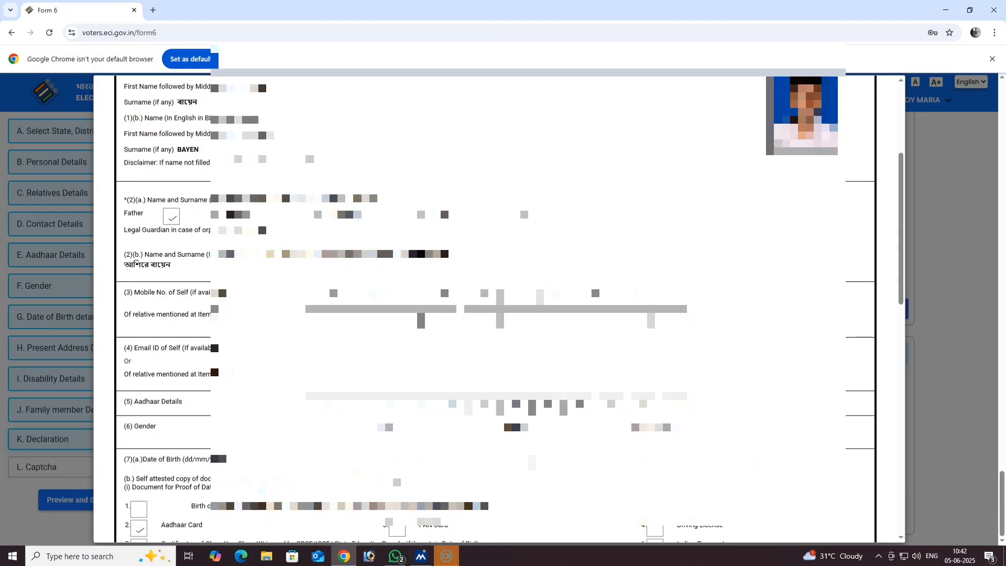
scroll(495, 309, down, 2)
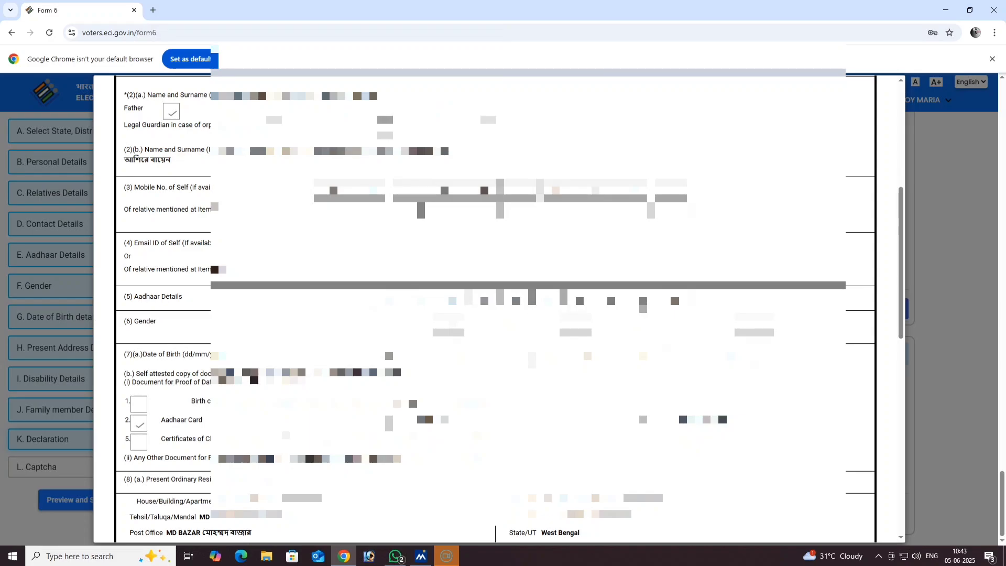
scroll(494, 309, down, 2)
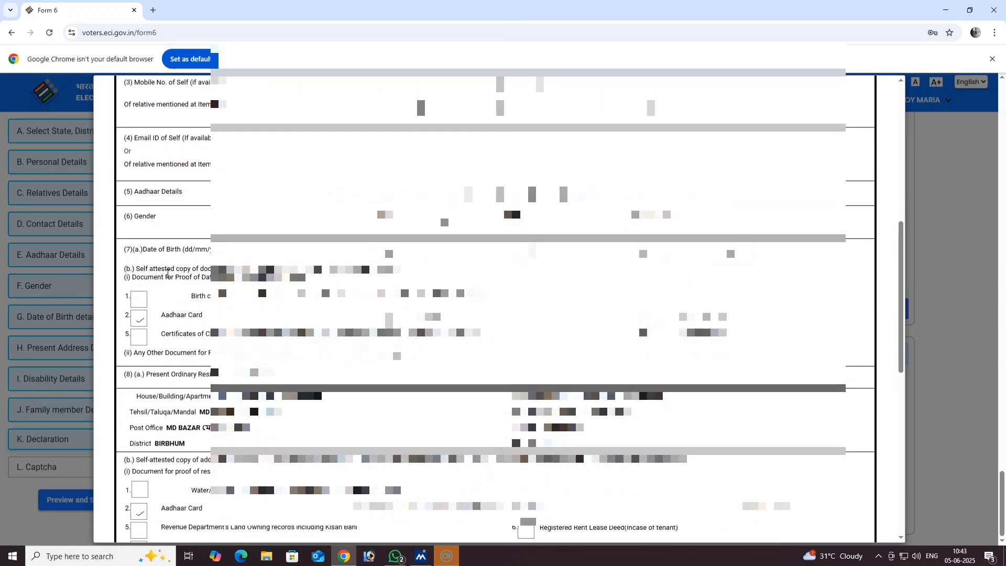